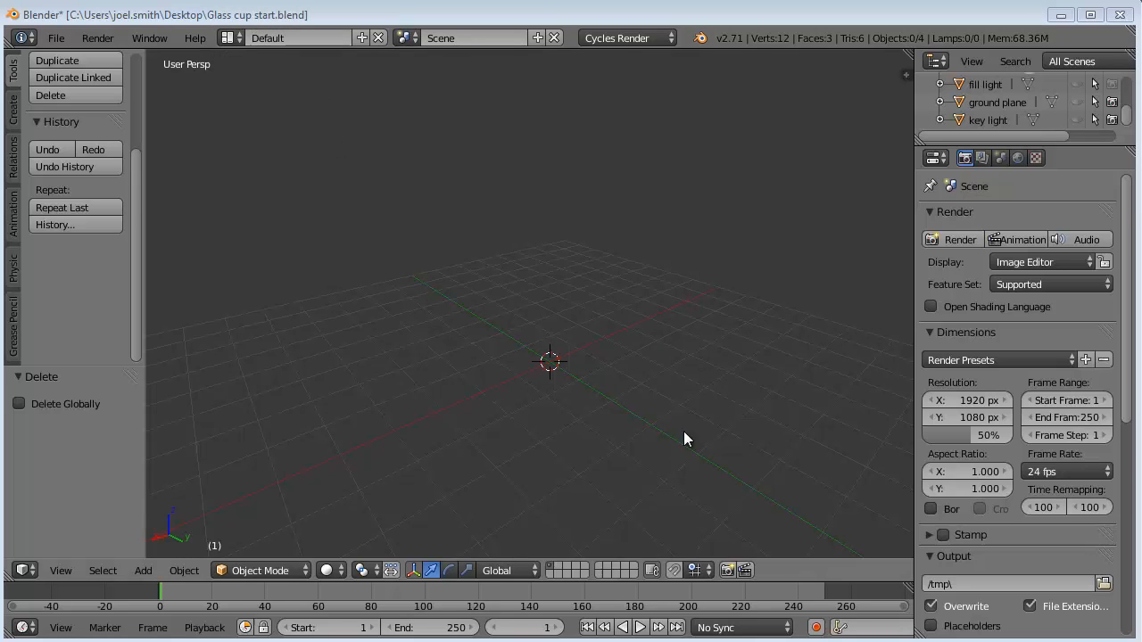
Add a cylinder mesh (32 vertices, radius 1, depth 2) at the scene centre.
mouse_move(670, 442)
middle_down()
mouse_move(604, 335)
mouse_move(515, 290)
middle_up()
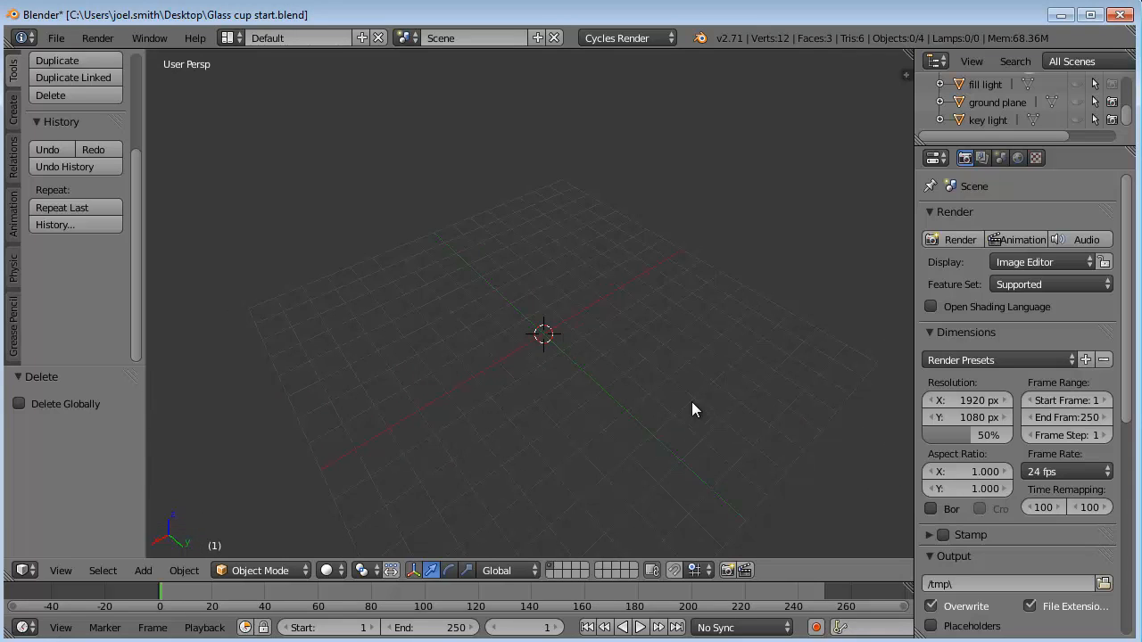
mouse_move(642, 447)
middle_down()
mouse_move(555, 404)
mouse_move(615, 430)
mouse_move(615, 353)
mouse_move(639, 399)
mouse_move(669, 406)
middle_up()
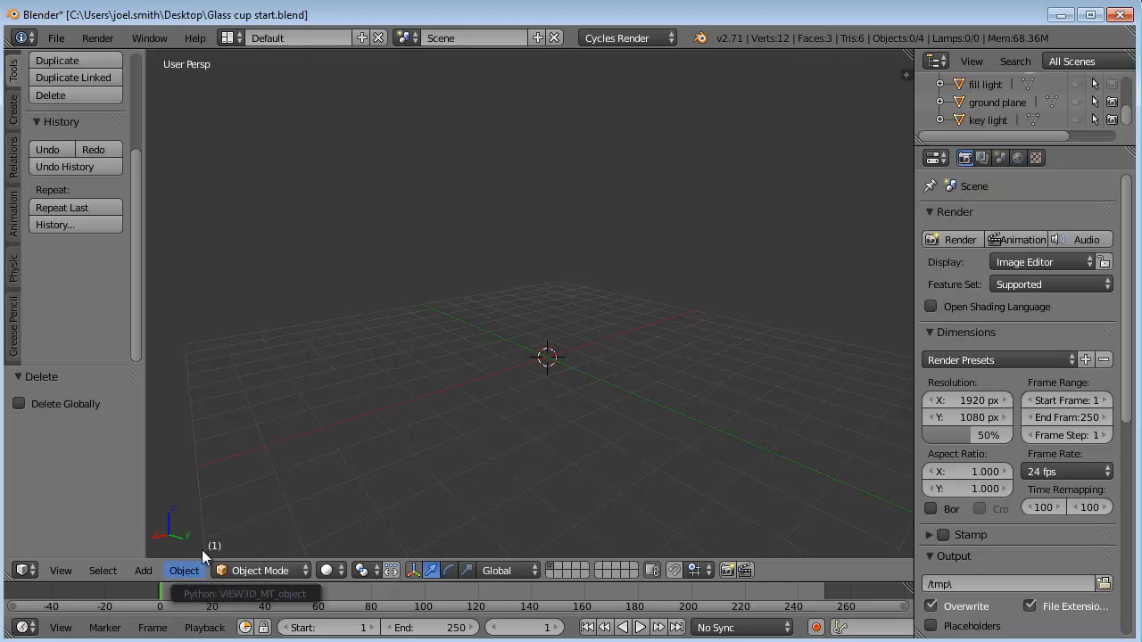
click(143, 571)
mouse_move(166, 548)
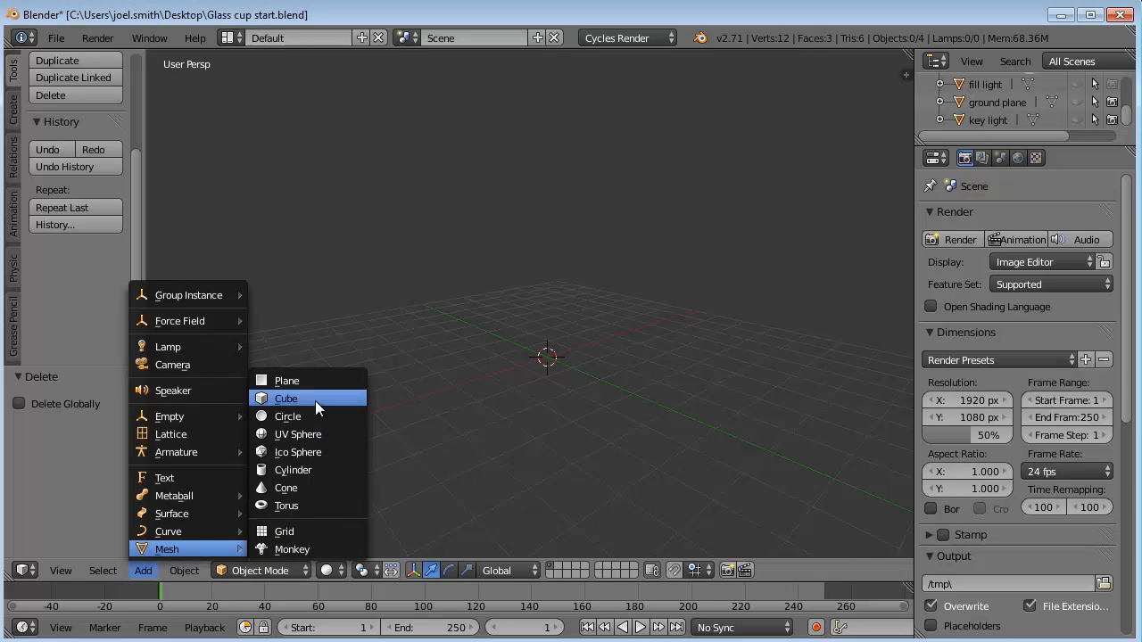
click(287, 467)
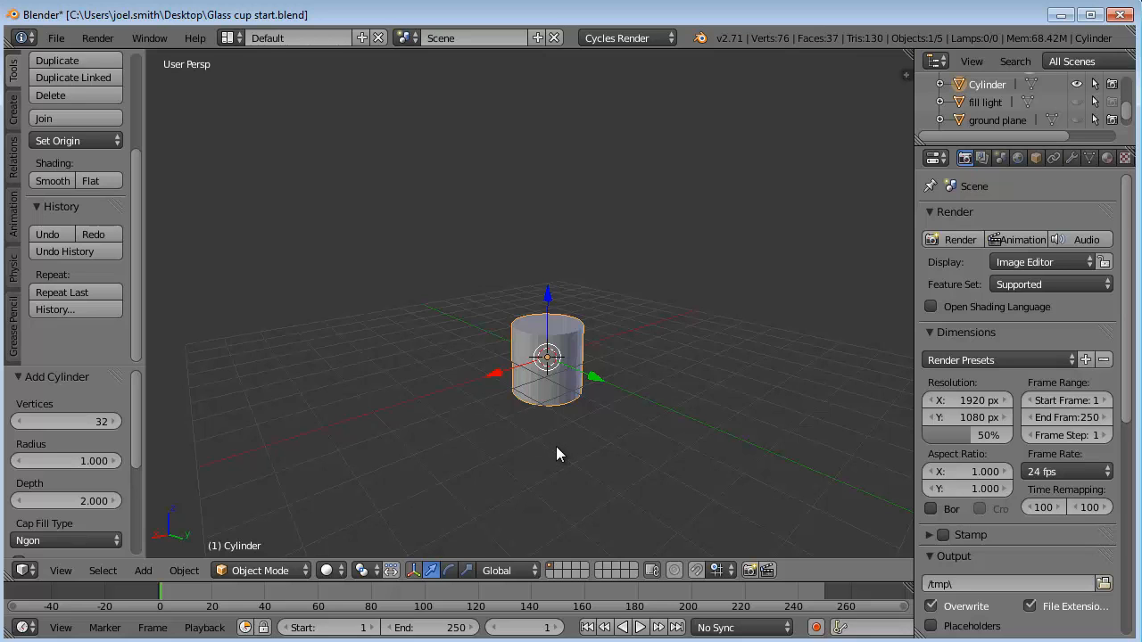
scroll(555, 446, up, 3)
scroll(556, 446, down, 3)
scroll(556, 446, up, 3)
scroll(556, 446, up, 1)
scroll(555, 447, down, 2)
scroll(556, 446, up, 2)
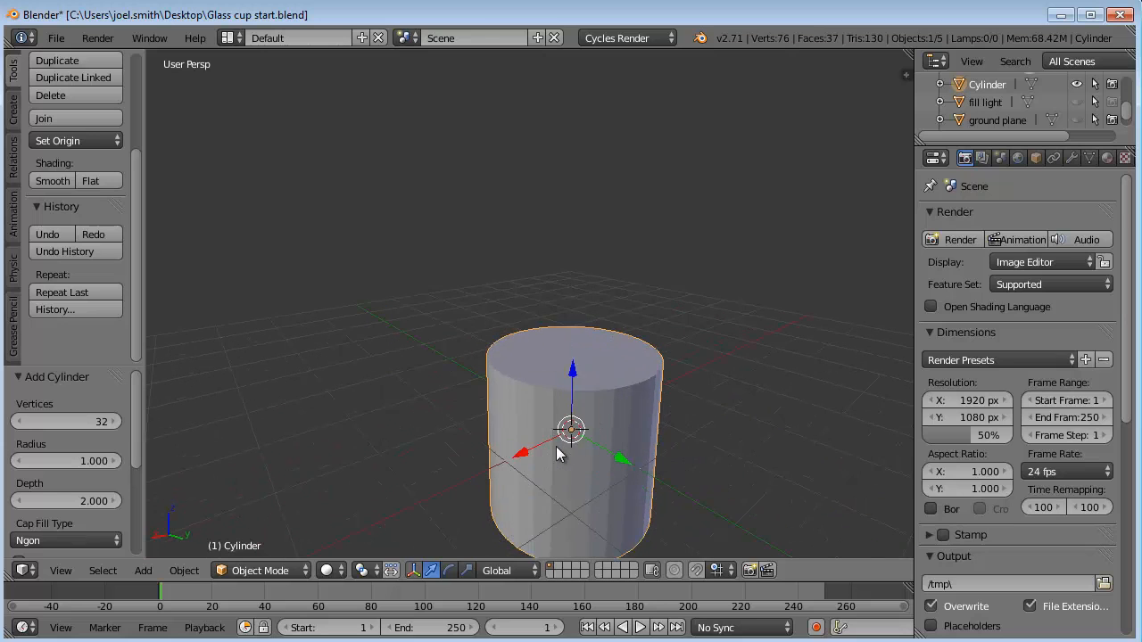
scroll(556, 446, up, 1)
scroll(559, 453, down, 2)
scroll(559, 454, down, 1)
scroll(560, 453, up, 2)
scroll(559, 453, up, 1)
scroll(560, 453, down, 1)
scroll(555, 445, up, 3)
scroll(586, 400, down, 3)
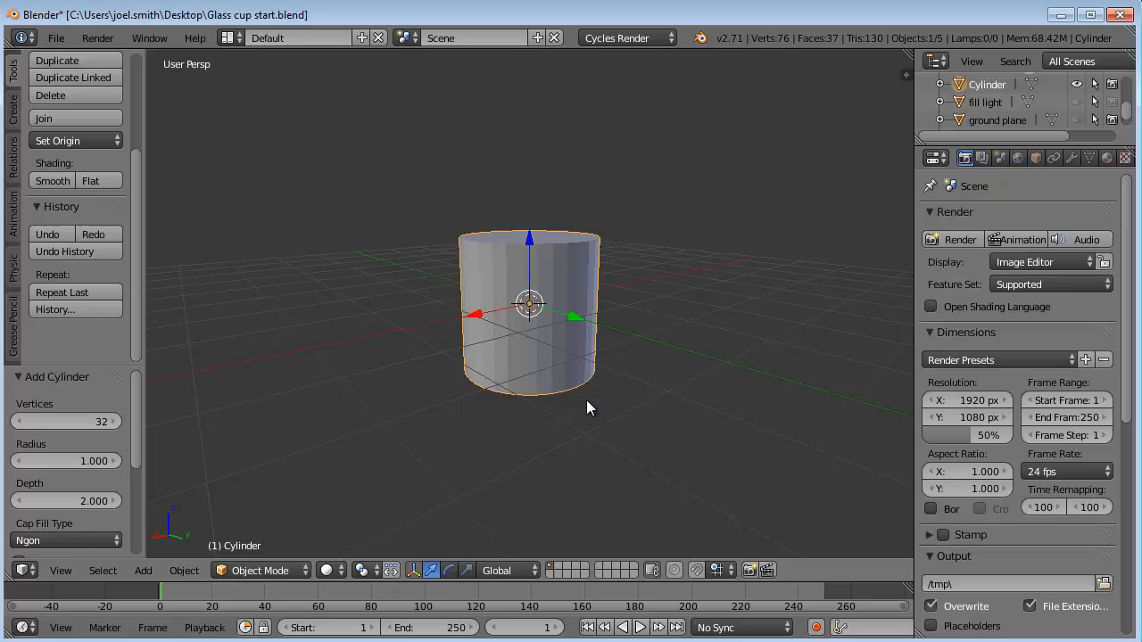
scroll(569, 405, up, 2)
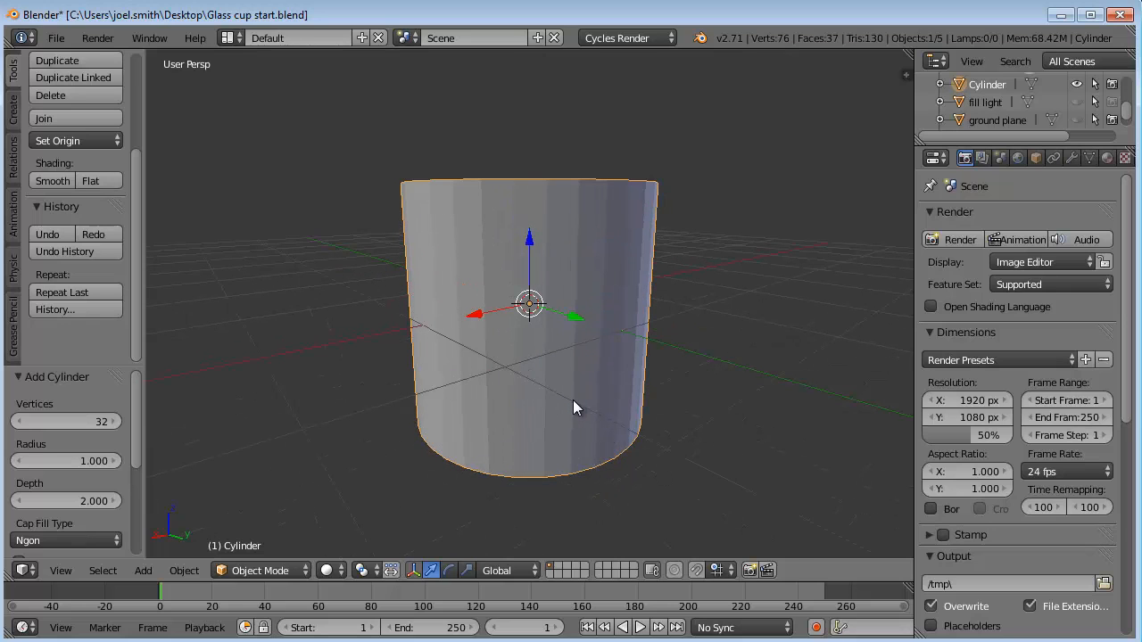
mouse_move(555, 400)
middle_down()
mouse_move(558, 366)
mouse_move(565, 398)
middle_up()
scroll(565, 398, down, 2)
scroll(565, 397, up, 4)
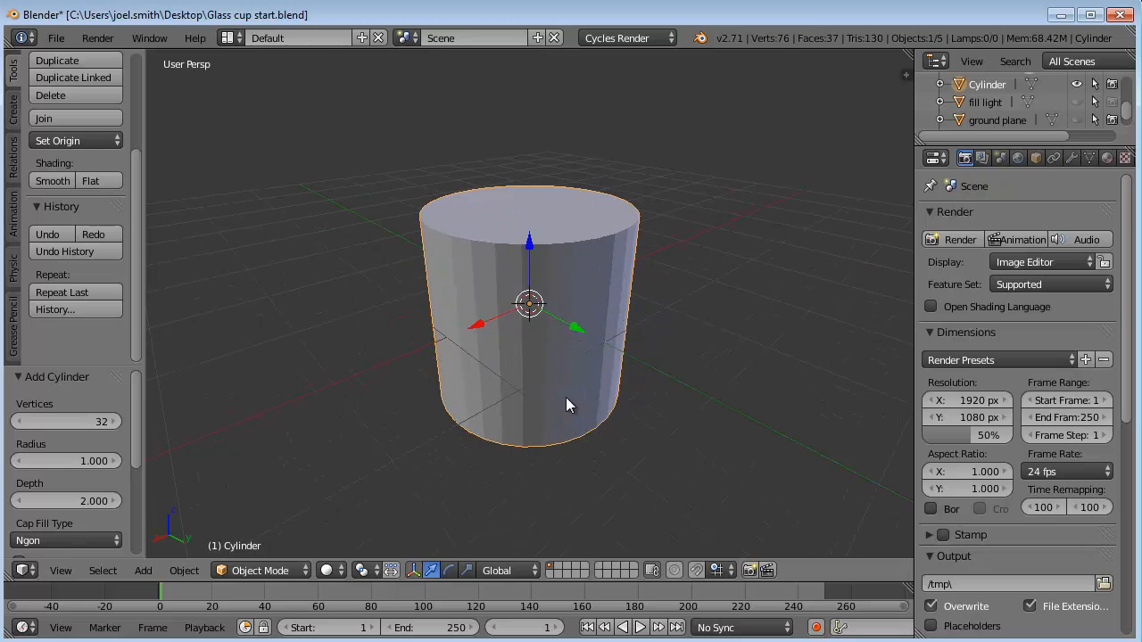
scroll(565, 397, up, 1)
scroll(566, 397, down, 4)
scroll(566, 397, up, 4)
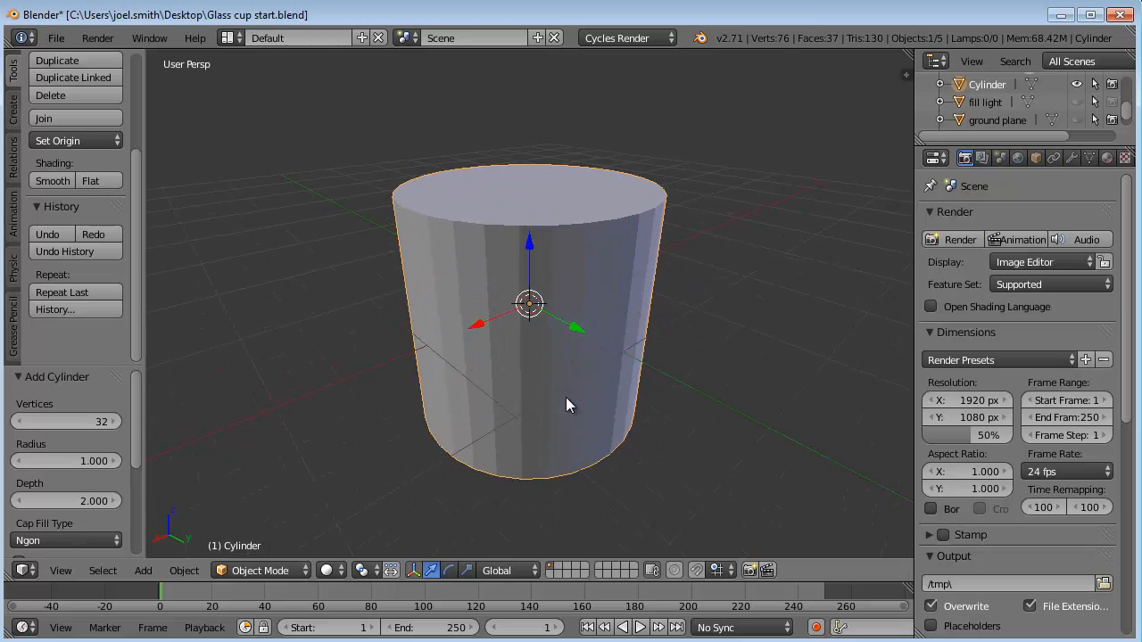
scroll(565, 397, down, 6)
scroll(566, 397, up, 2)
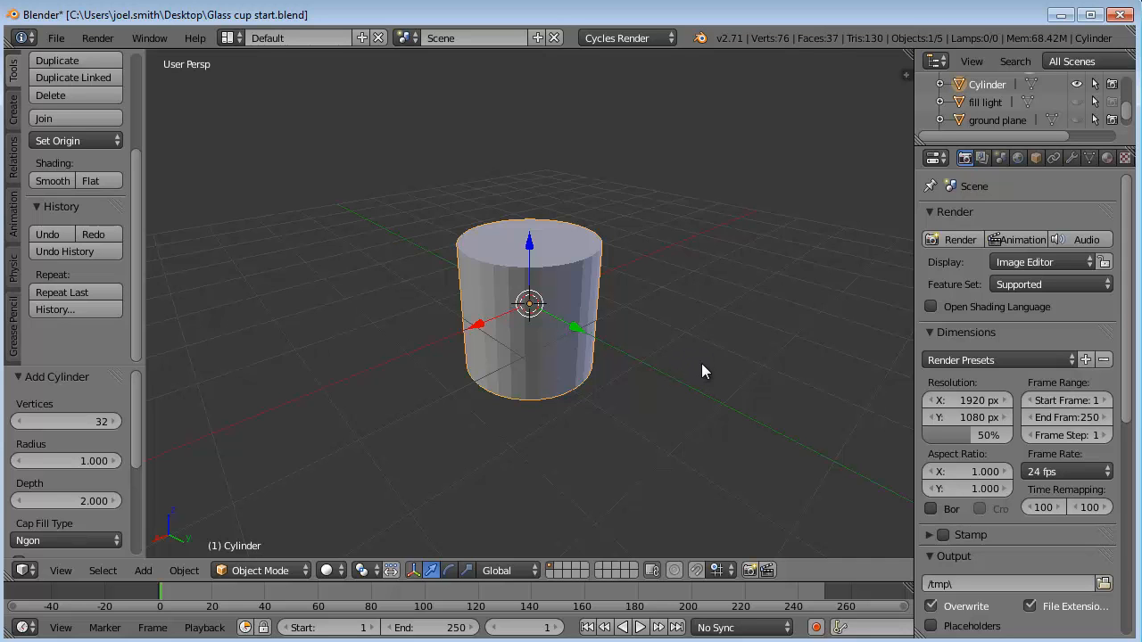
mouse_move(701, 363)
middle_down()
mouse_move(685, 378)
mouse_move(444, 366)
mouse_move(568, 401)
mouse_move(727, 332)
mouse_move(719, 243)
mouse_move(531, 224)
mouse_move(475, 391)
mouse_move(651, 394)
middle_up()
scroll(615, 397, up, 2)
scroll(608, 394, up, 3)
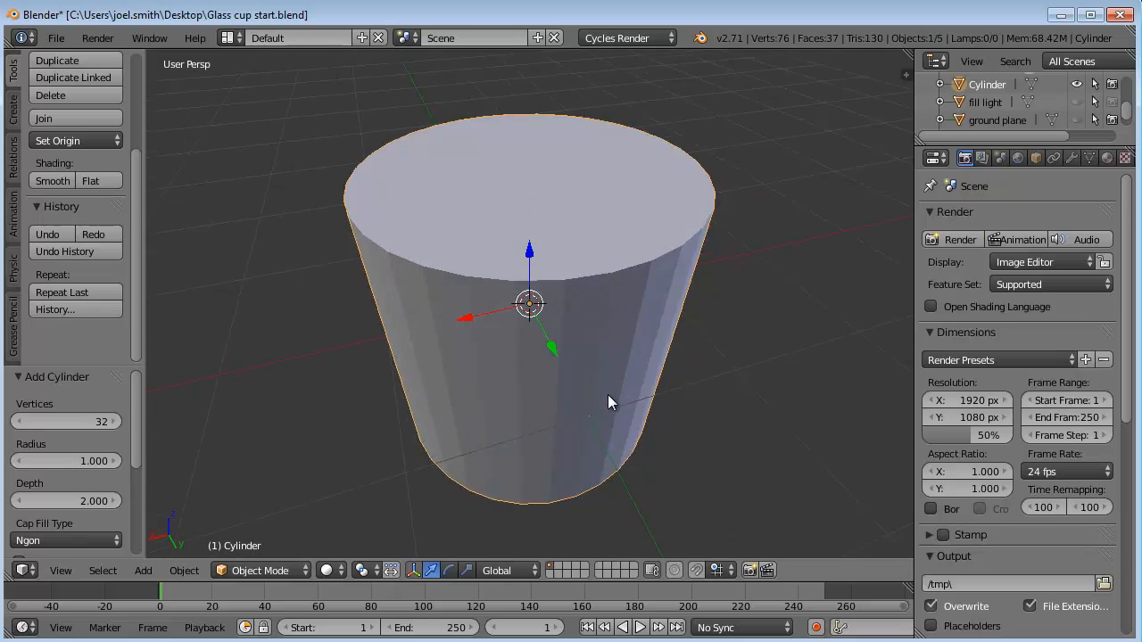
scroll(608, 394, down, 5)
mouse_move(697, 363)
middle_down()
mouse_move(690, 383)
mouse_move(607, 387)
mouse_move(657, 252)
mouse_move(529, 208)
mouse_move(500, 383)
mouse_move(706, 372)
mouse_move(720, 391)
mouse_move(473, 357)
mouse_move(660, 267)
mouse_move(707, 311)
mouse_move(544, 303)
middle_up()
scroll(552, 363, up, 2)
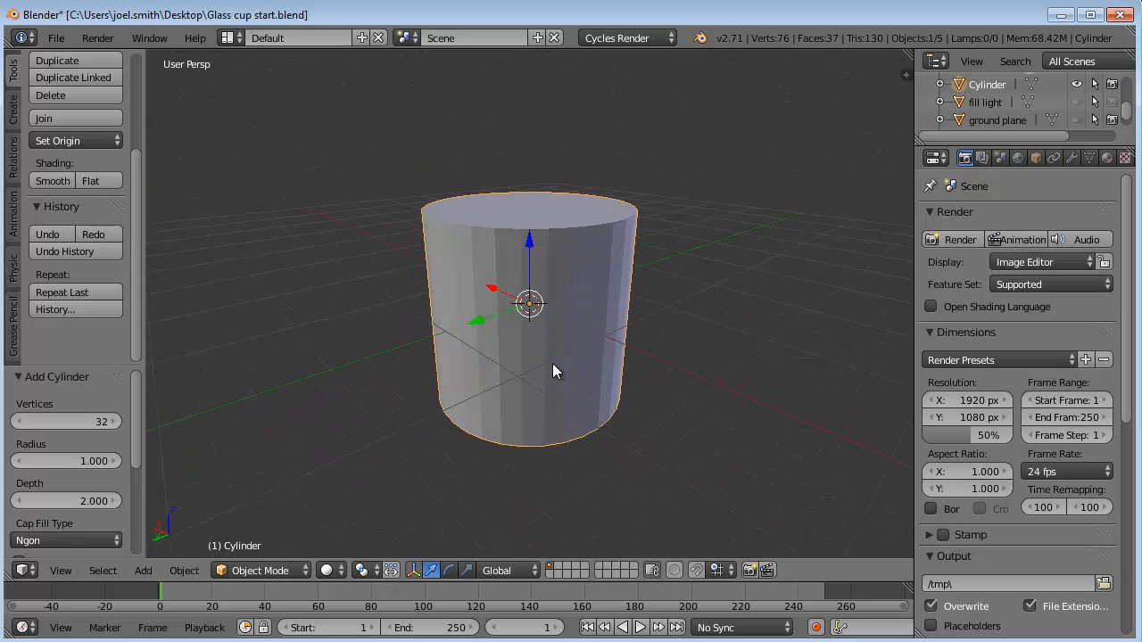
scroll(552, 363, down, 2)
mouse_move(627, 361)
middle_down()
mouse_move(609, 352)
mouse_move(671, 367)
middle_up()
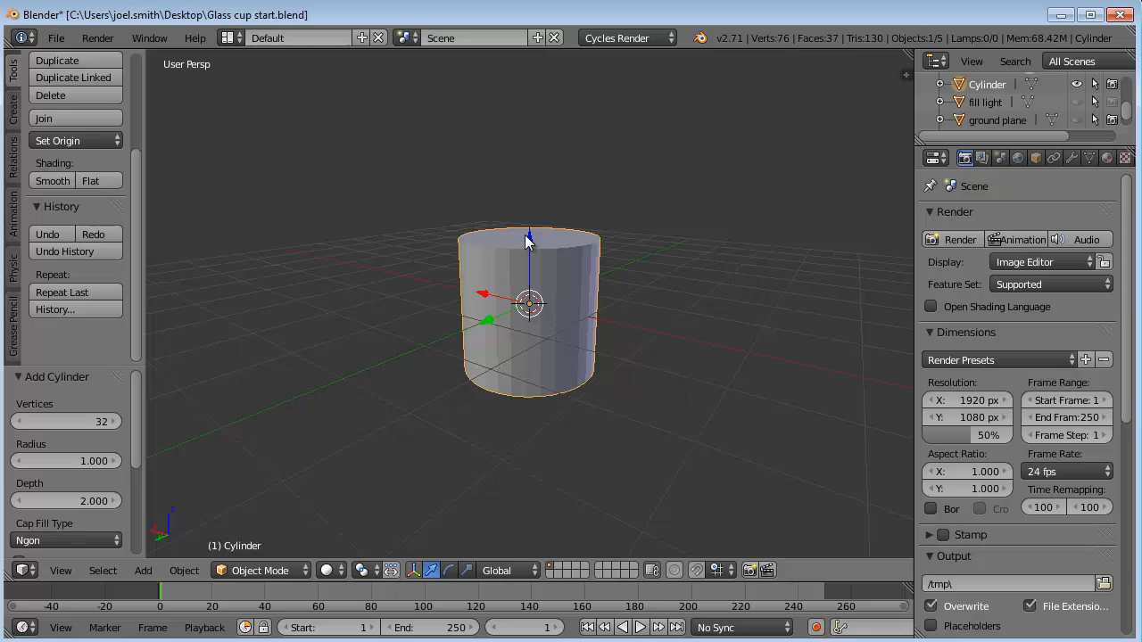
scroll(543, 338, down, 2)
Move the cylinder 1.288 units up along Z so its base sits on the grid.
middle_drag(542, 338, 544, 320)
scroll(544, 330, up, 2)
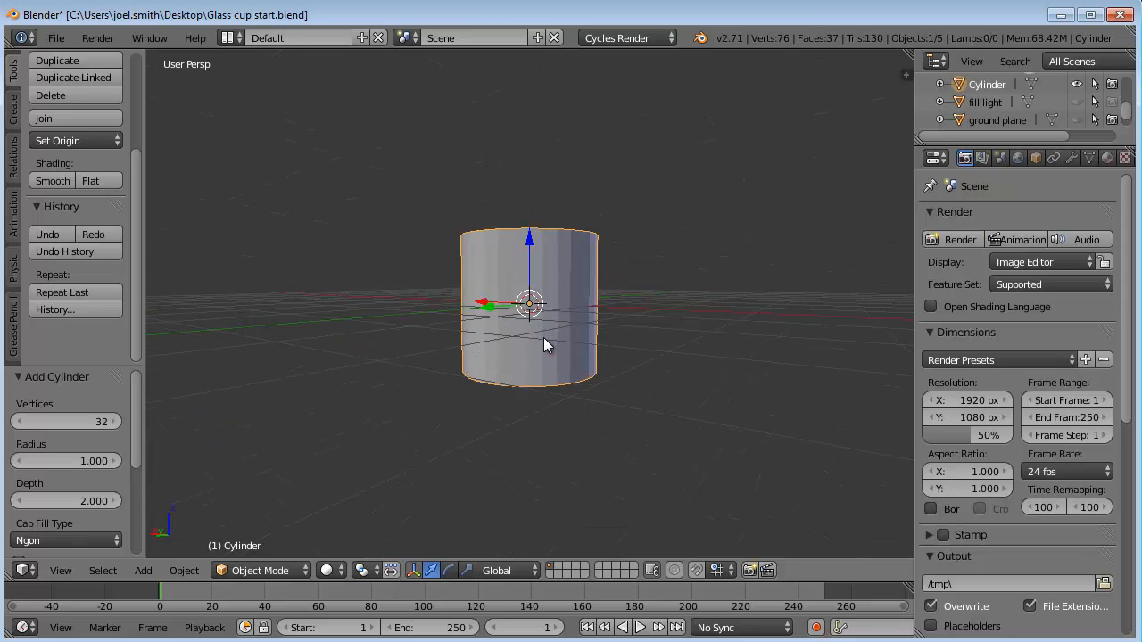
drag(529, 235, 542, 150)
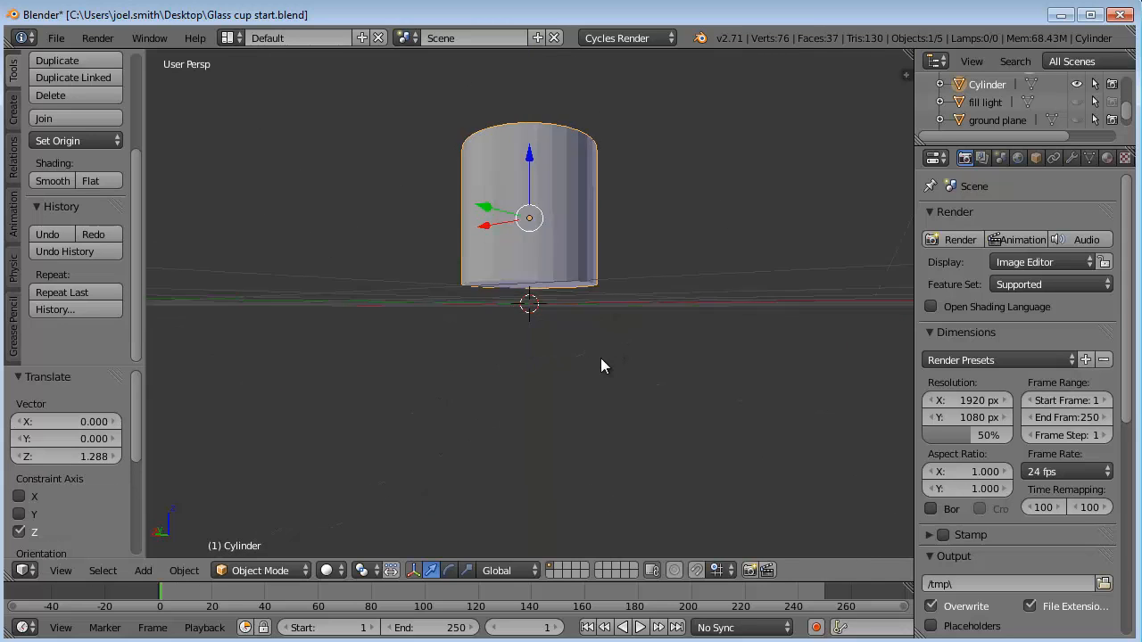
mouse_move(600, 358)
middle_down()
mouse_move(593, 371)
mouse_move(622, 397)
mouse_move(614, 328)
mouse_move(558, 269)
middle_up()
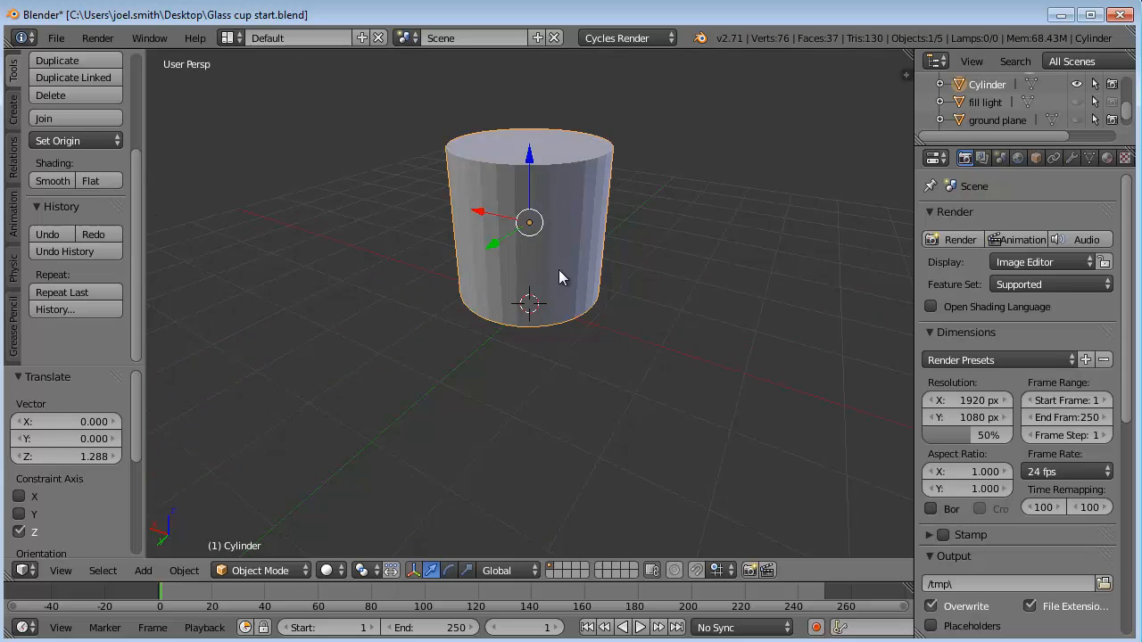
scroll(554, 240, up, 3)
scroll(554, 240, down, 2)
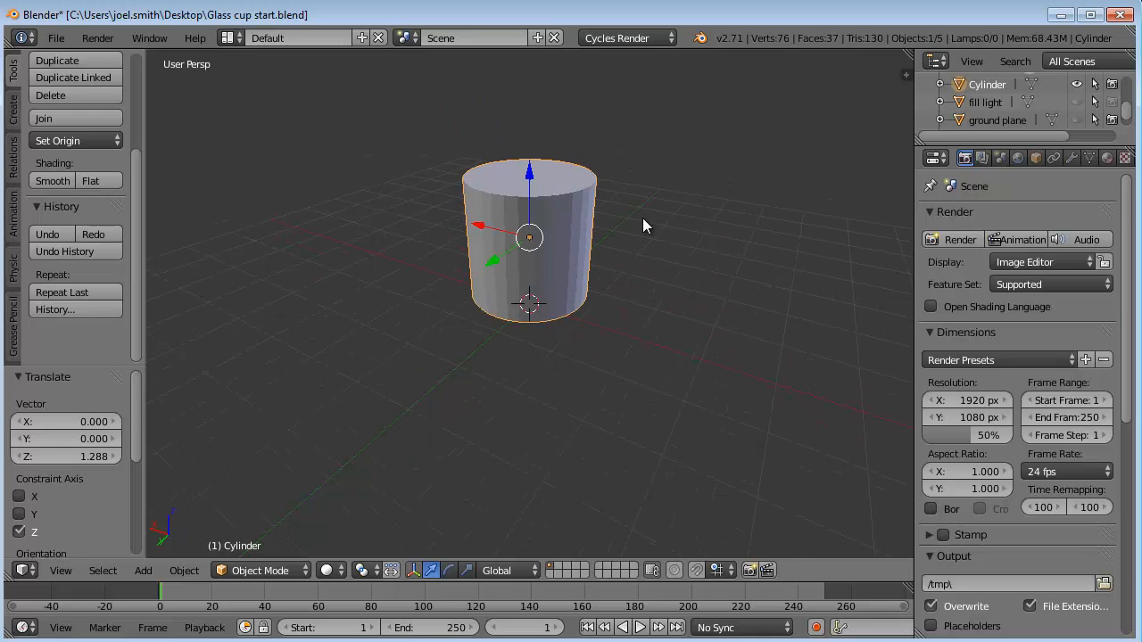
mouse_move(666, 263)
shift+middle_down()
mouse_move(660, 407)
mouse_move(658, 167)
mouse_move(661, 374)
mouse_move(683, 241)
mouse_move(678, 295)
mouse_move(725, 270)
mouse_move(723, 343)
mouse_move(726, 325)
mouse_move(684, 268)
mouse_move(609, 300)
mouse_move(698, 279)
mouse_move(681, 292)
shift+middle_up()
scroll(678, 286, up, 1)
scroll(642, 281, up, 3)
scroll(651, 325, up, 1)
scroll(636, 322, down, 2)
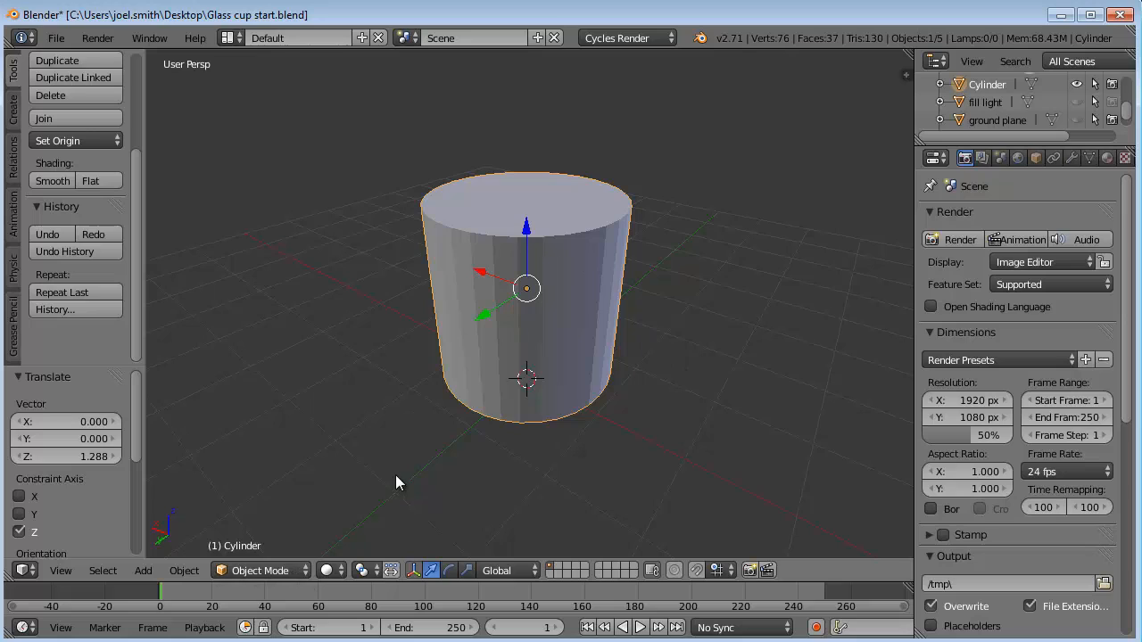
Switch the cylinder into Edit Mode for mesh editing.
click(267, 570)
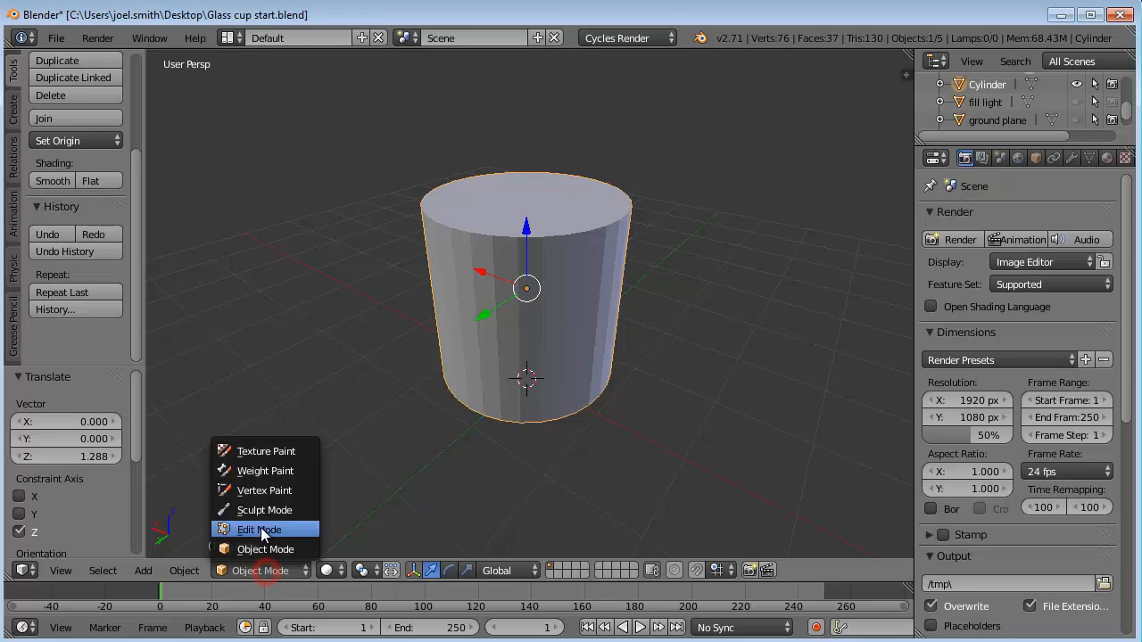
click(251, 532)
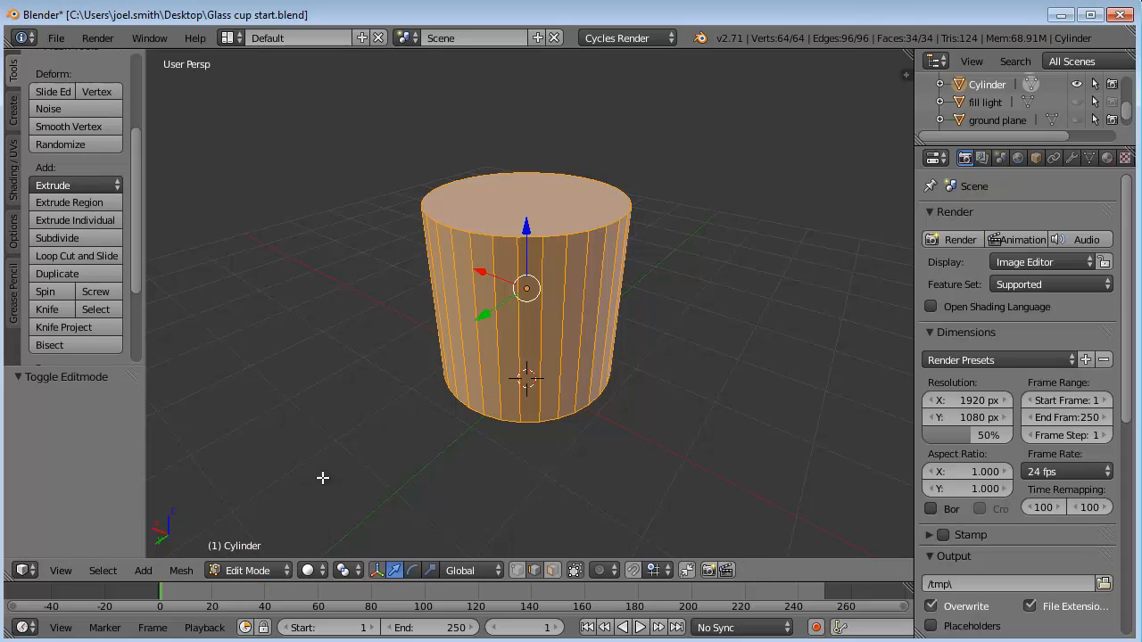
key(Tab)
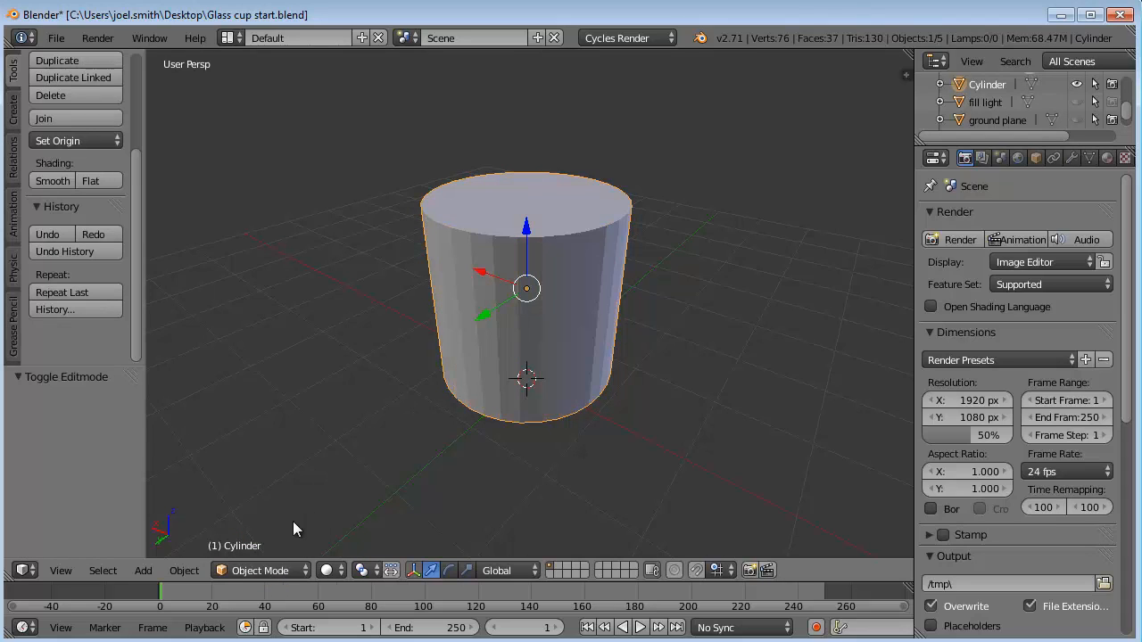
key(Tab)
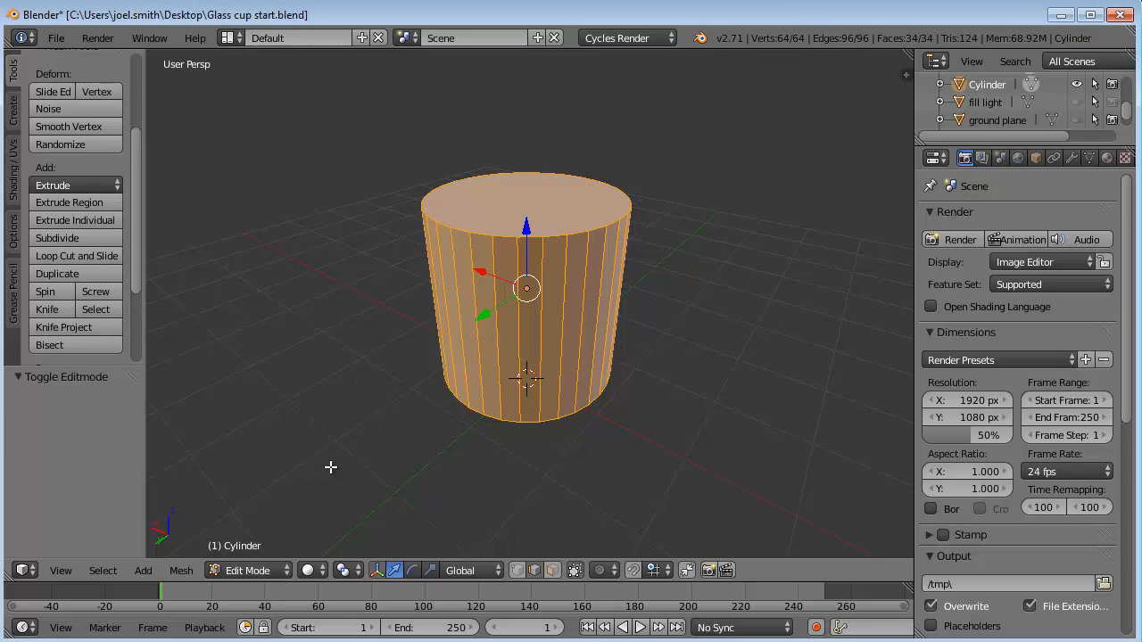
key(Tab)
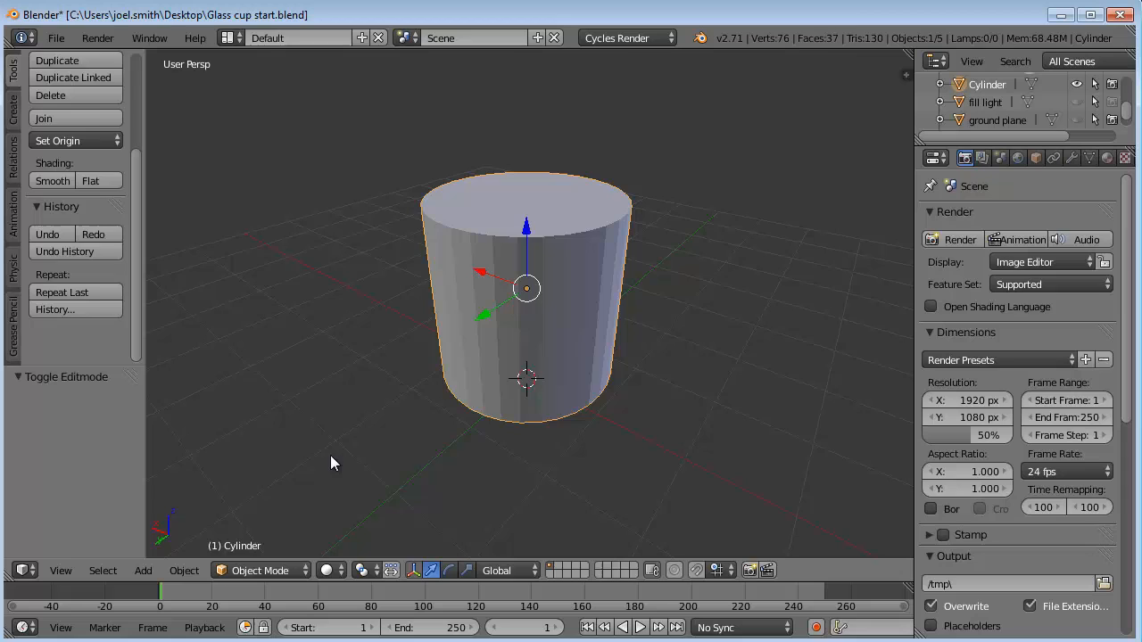
key(Tab)
key(Tab)
key(Tab)
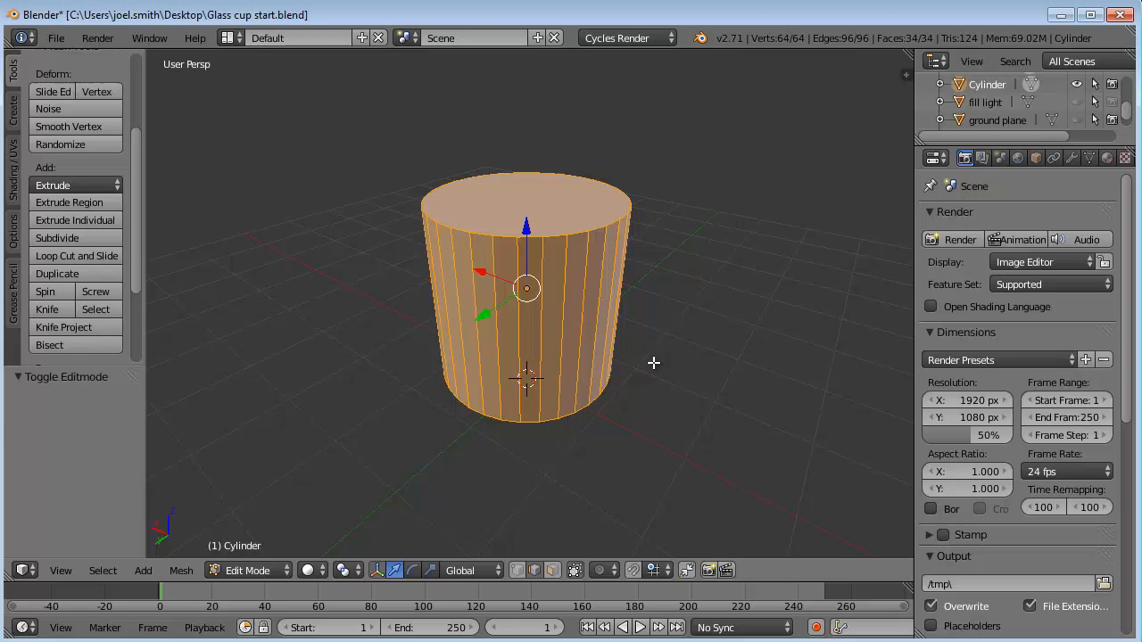
Deselect all of the cylinder's geometry.
key(a)
key(a)
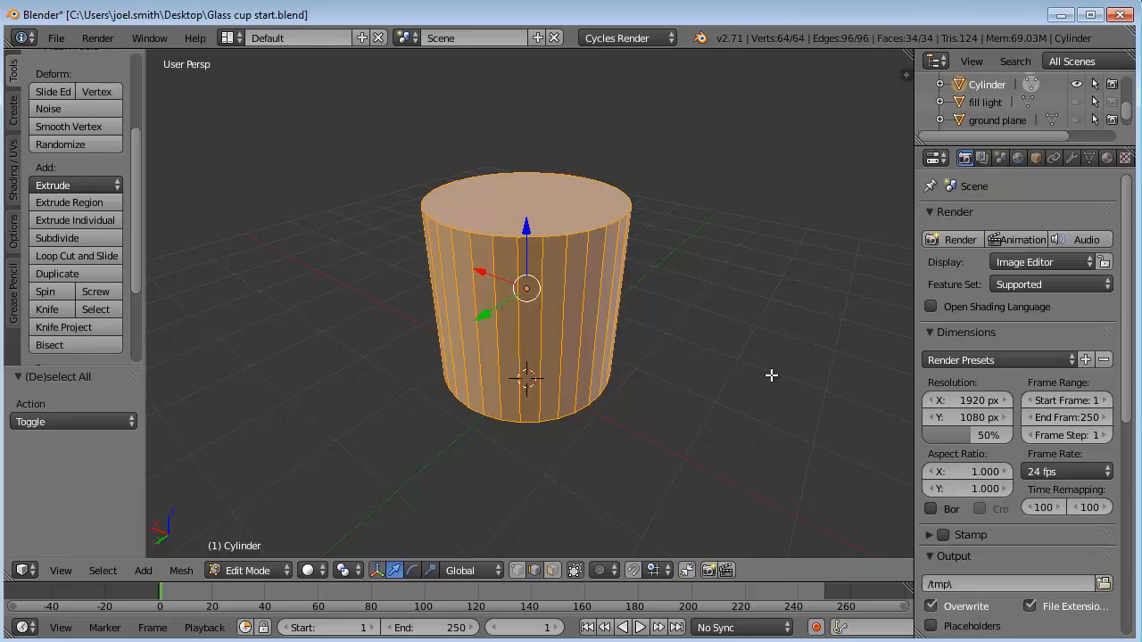
key(a)
key(a)
key(a)
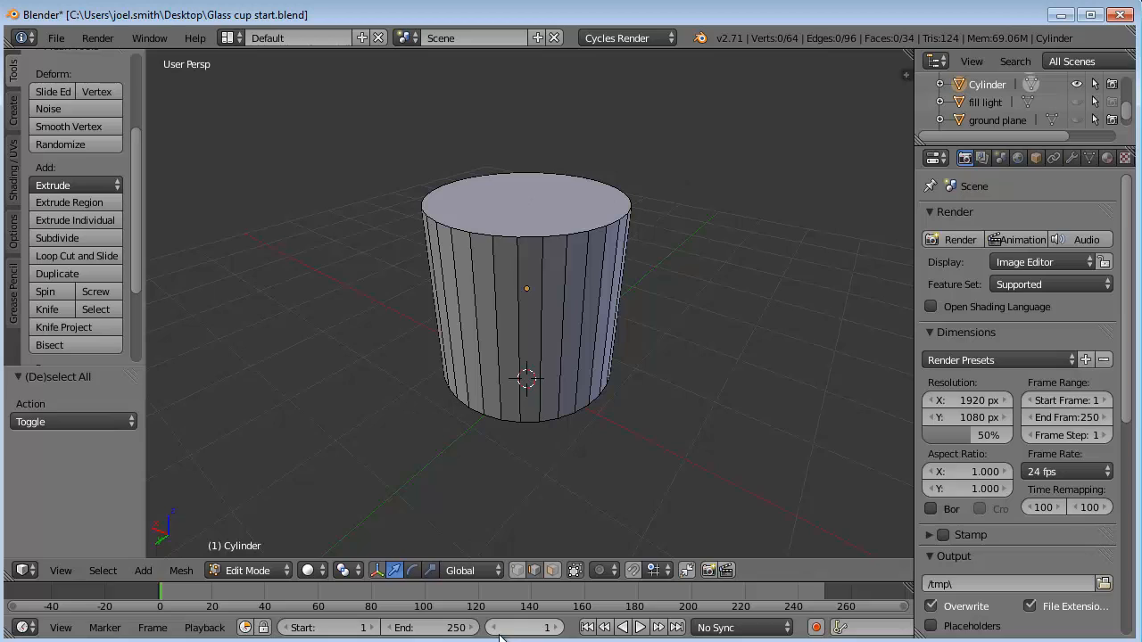
Use Face select mode and select only the cylinder's top face.
click(552, 571)
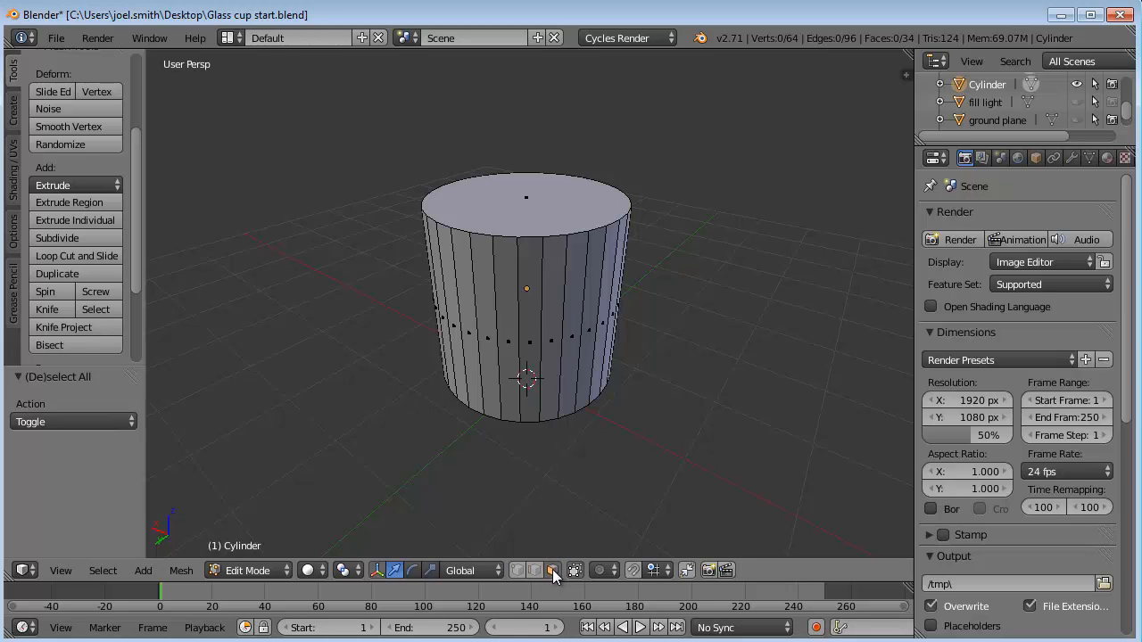
click(535, 571)
click(517, 571)
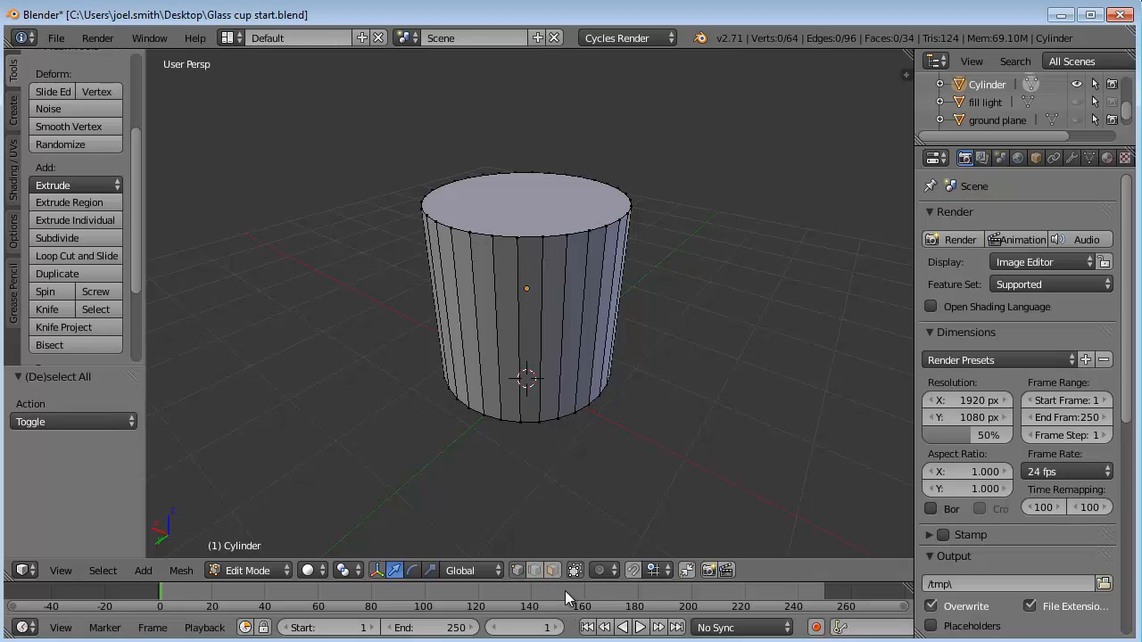
click(554, 572)
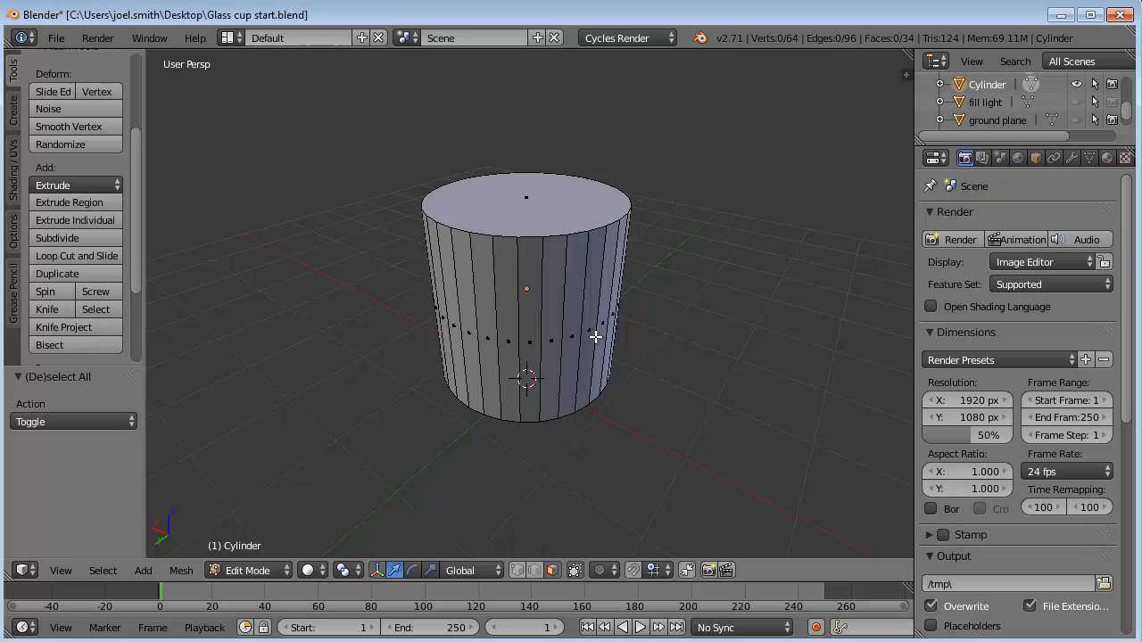
middle_drag(652, 323, 654, 343)
right_click(553, 259)
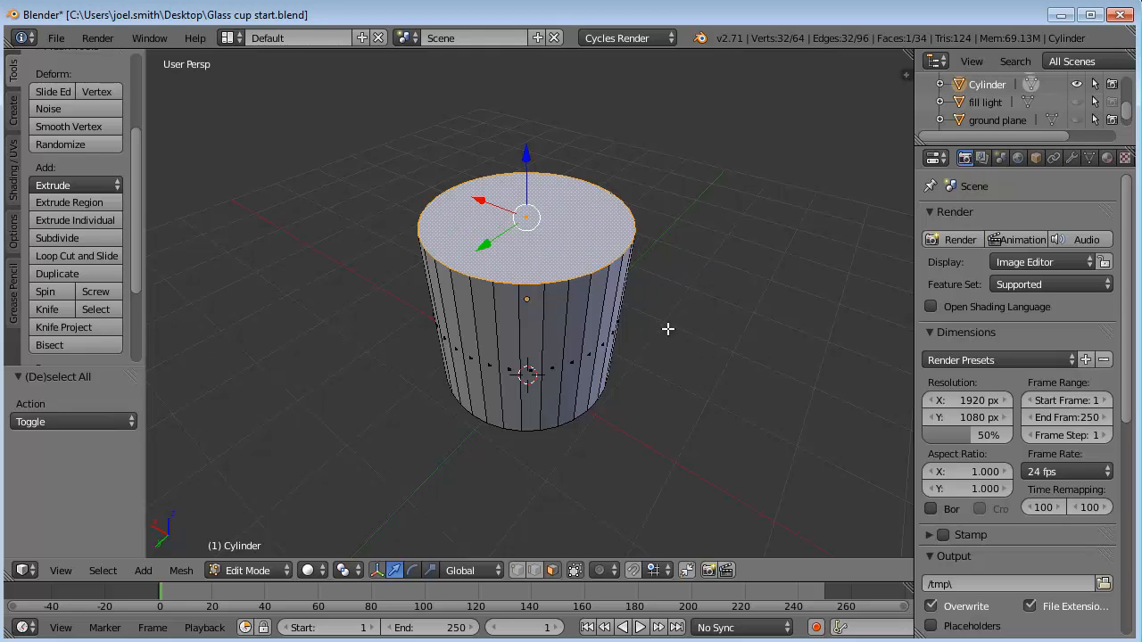
Move the top face straight up along Z to make the cylinder taller.
key(KP_2)
key(KP_2)
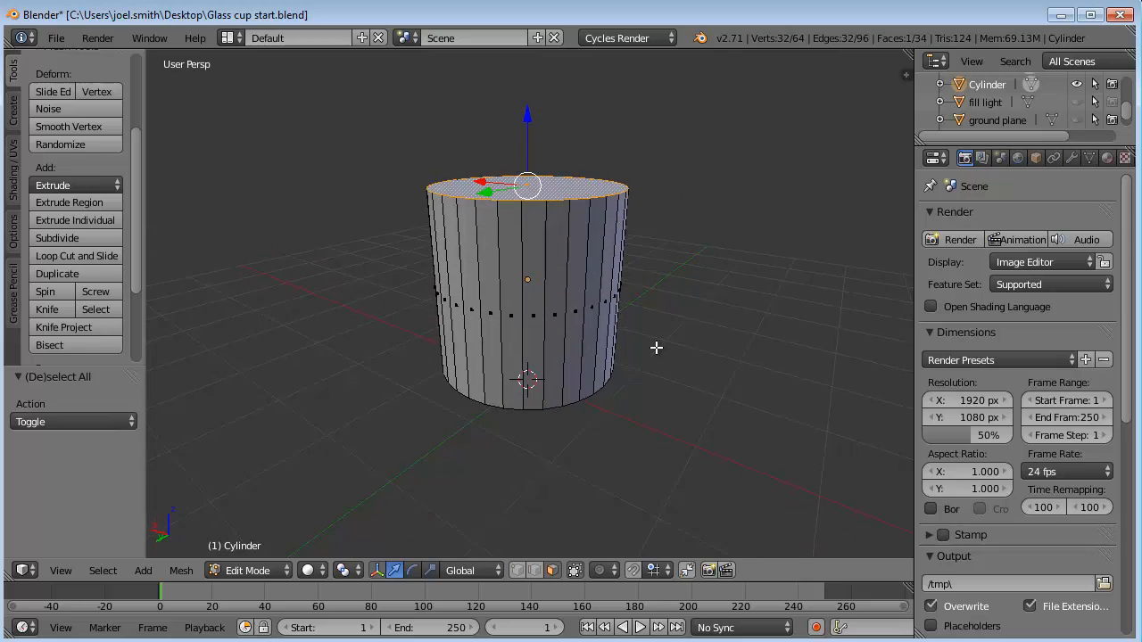
scroll(659, 370, down, 2)
key(KP_2)
scroll(641, 310, down, 2)
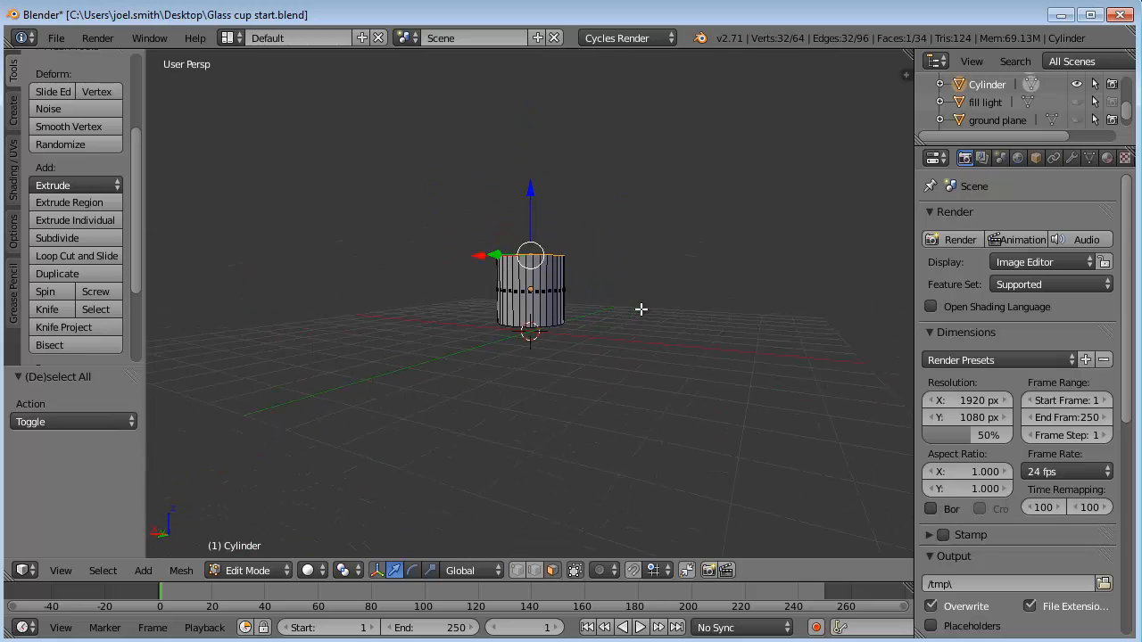
scroll(629, 312, down, 1)
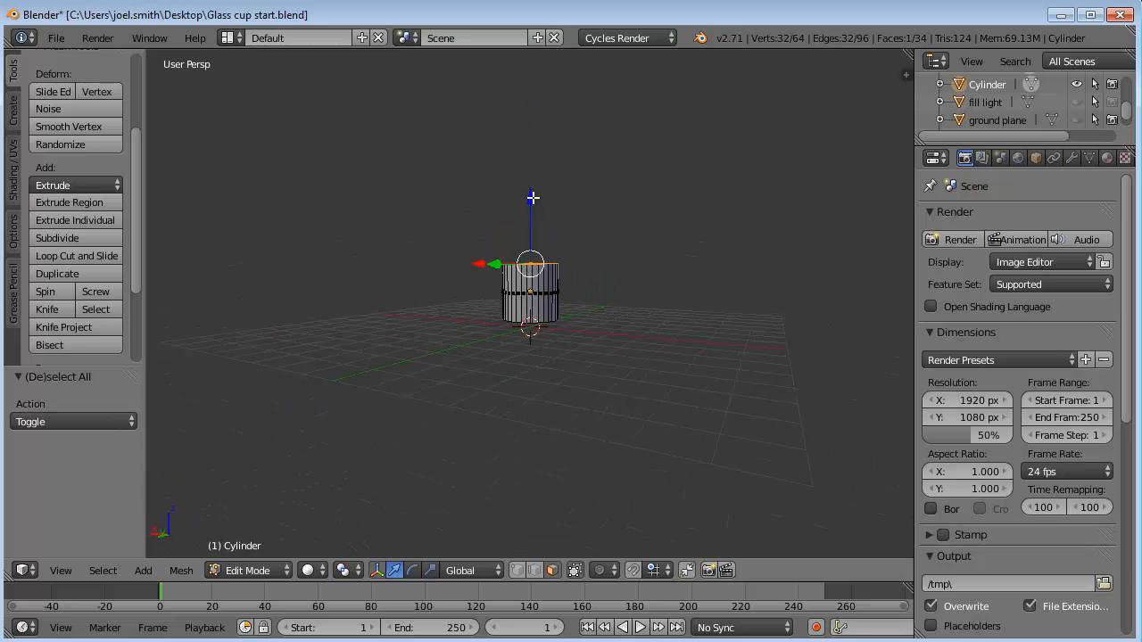
drag(531, 199, 532, 121)
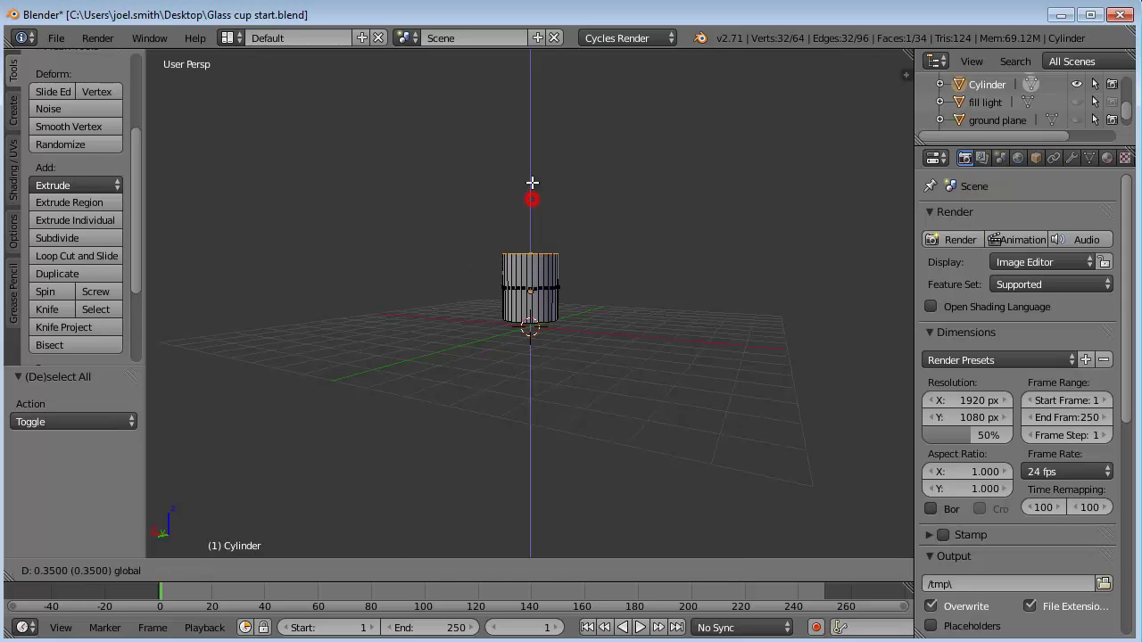
click(532, 122)
mouse_move(607, 276)
middle_down()
mouse_move(535, 346)
mouse_move(701, 374)
middle_up()
scroll(606, 276, up, 3)
scroll(700, 375, down, 2)
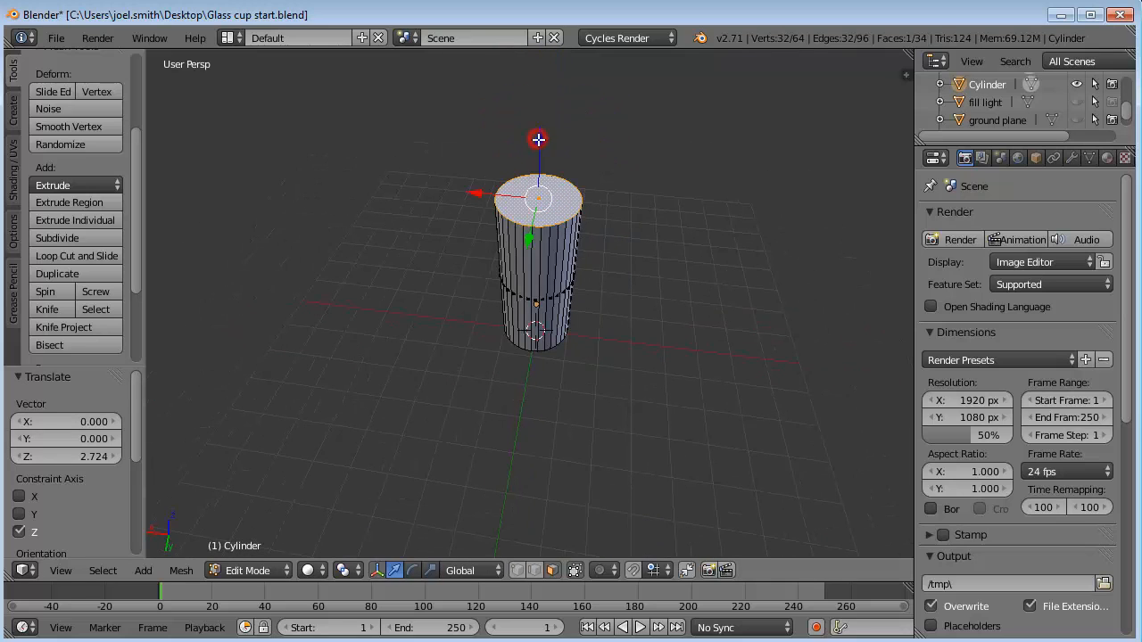
Fine-tune the top ring's height and view the cylinder from above.
drag(538, 139, 537, 143)
middle_drag(646, 268, 618, 254)
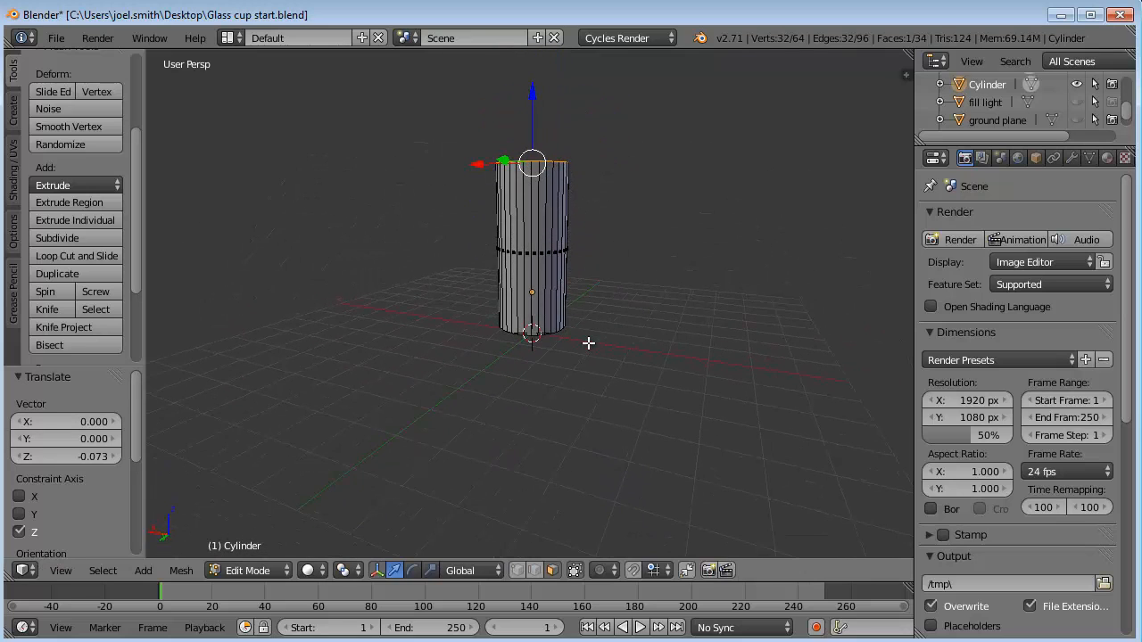
middle_drag(589, 343, 586, 335)
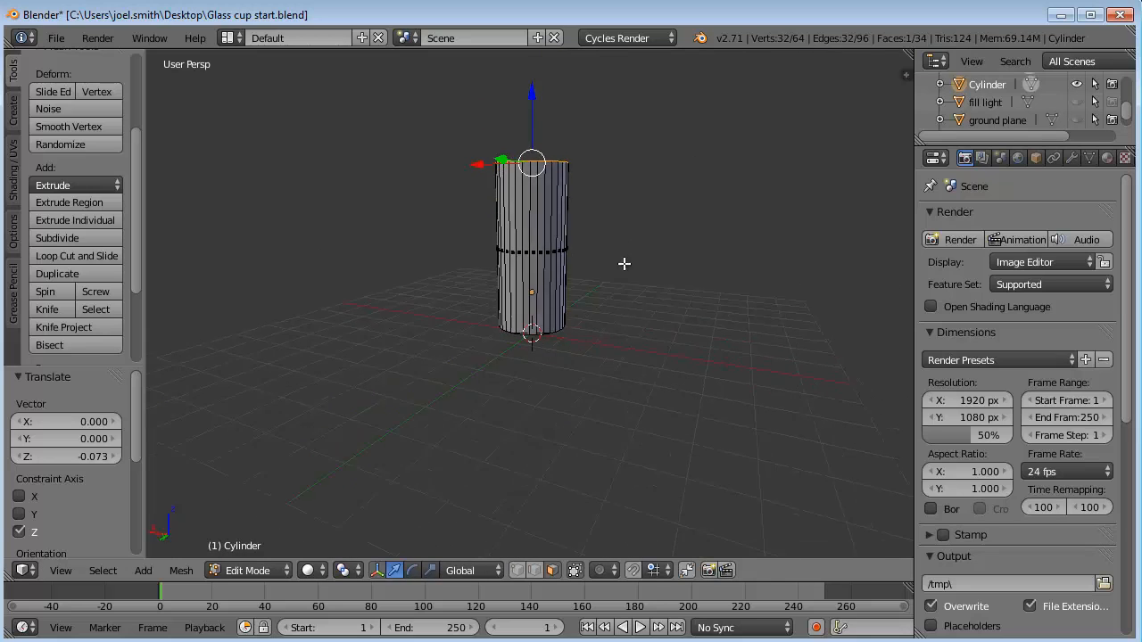
middle_drag(597, 240, 616, 307)
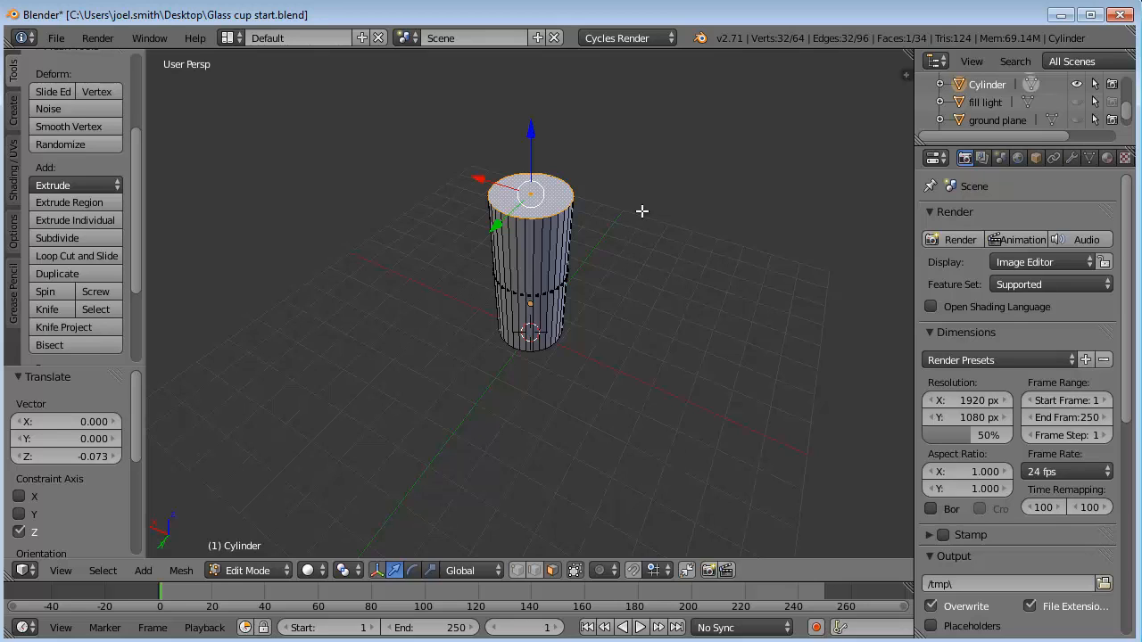
Scale the top face up about 2.52 times, flaring the cylinder into a cup shape.
key(s)
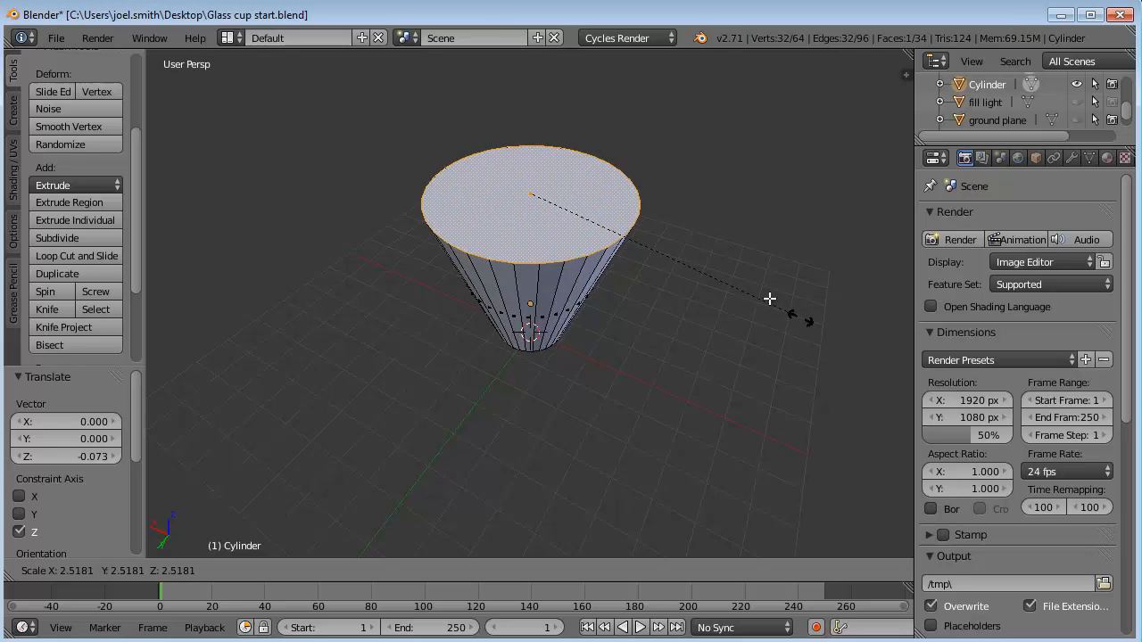
click(687, 259)
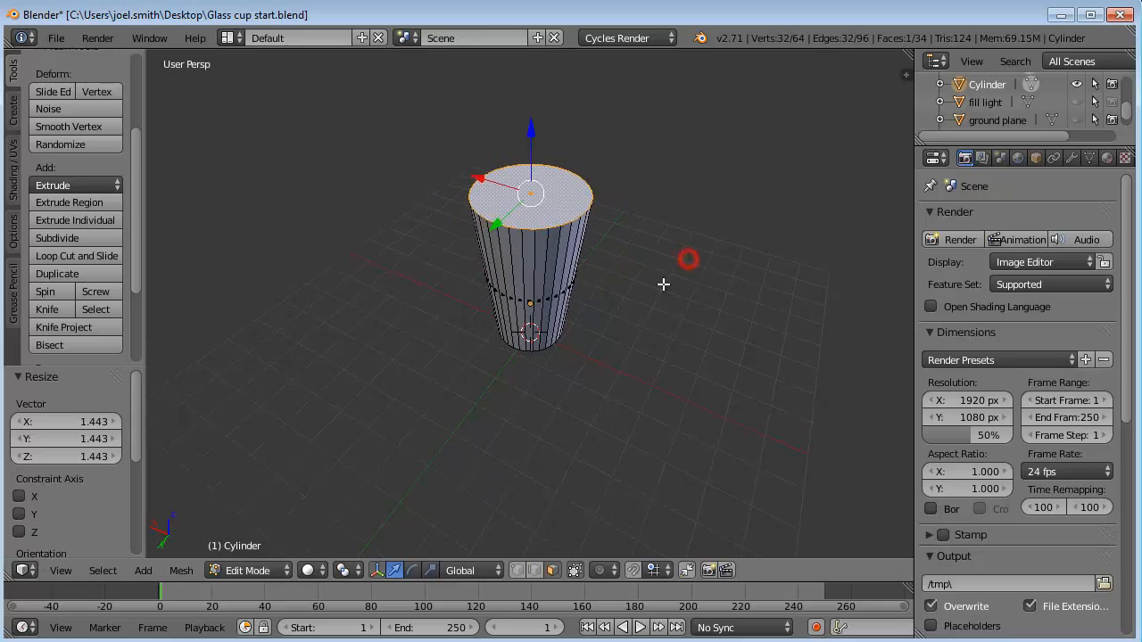
middle_drag(663, 285, 643, 254)
scroll(643, 254, up, 3)
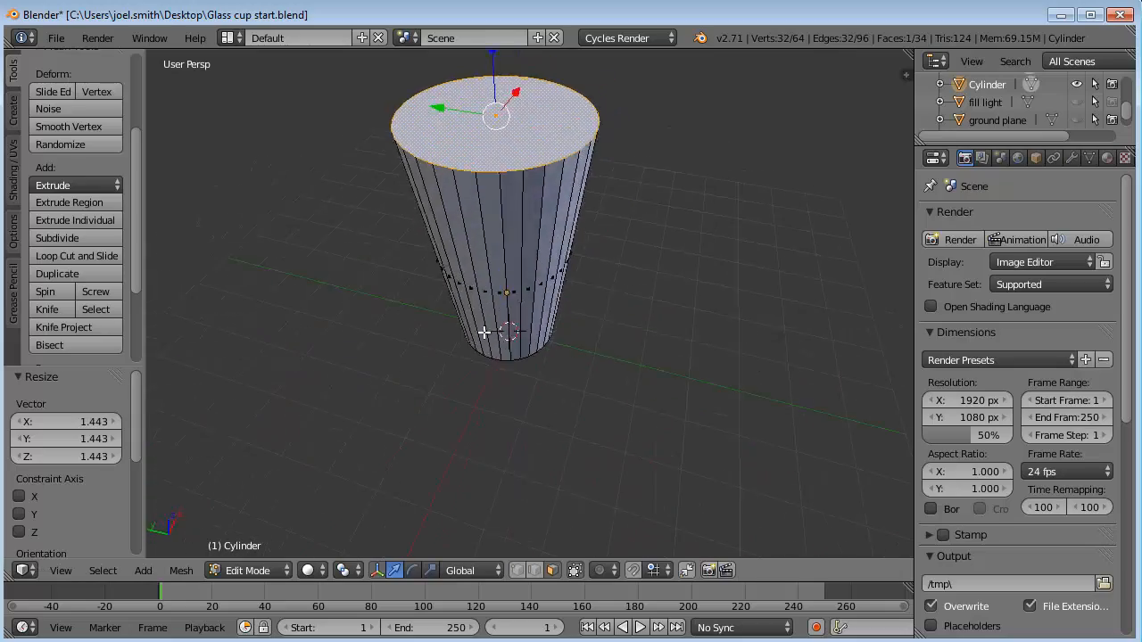
mouse_move(484, 333)
middle_down()
mouse_move(554, 241)
mouse_move(669, 192)
mouse_move(677, 359)
mouse_move(677, 317)
middle_up()
scroll(676, 360, down, 2)
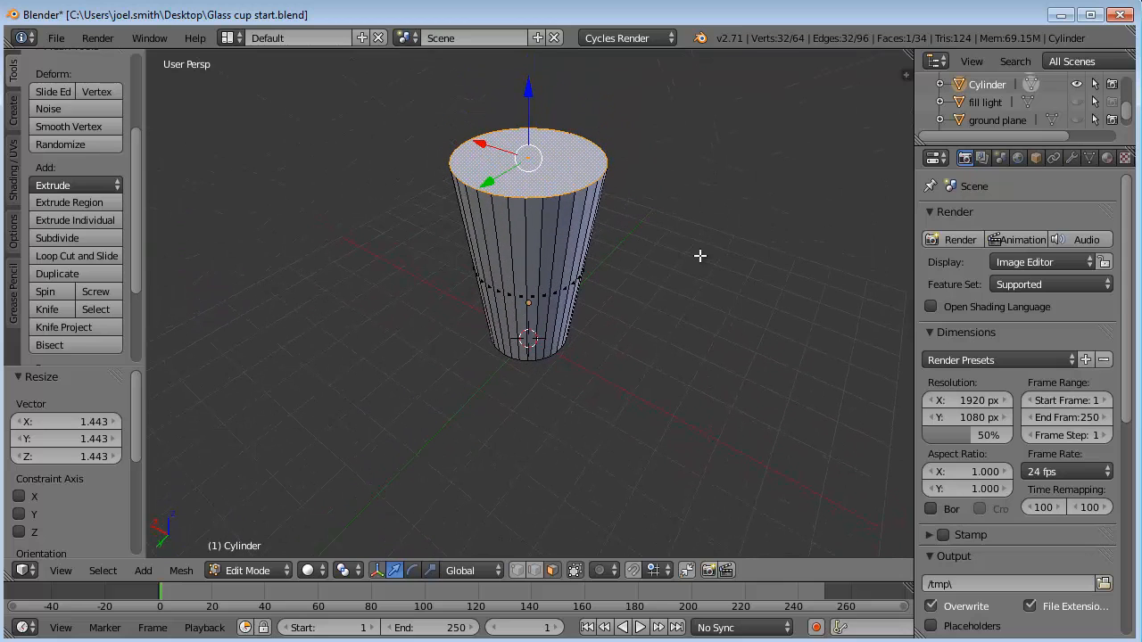
Try a second scale of the top face and undo it, keeping the first taper.
key(s)
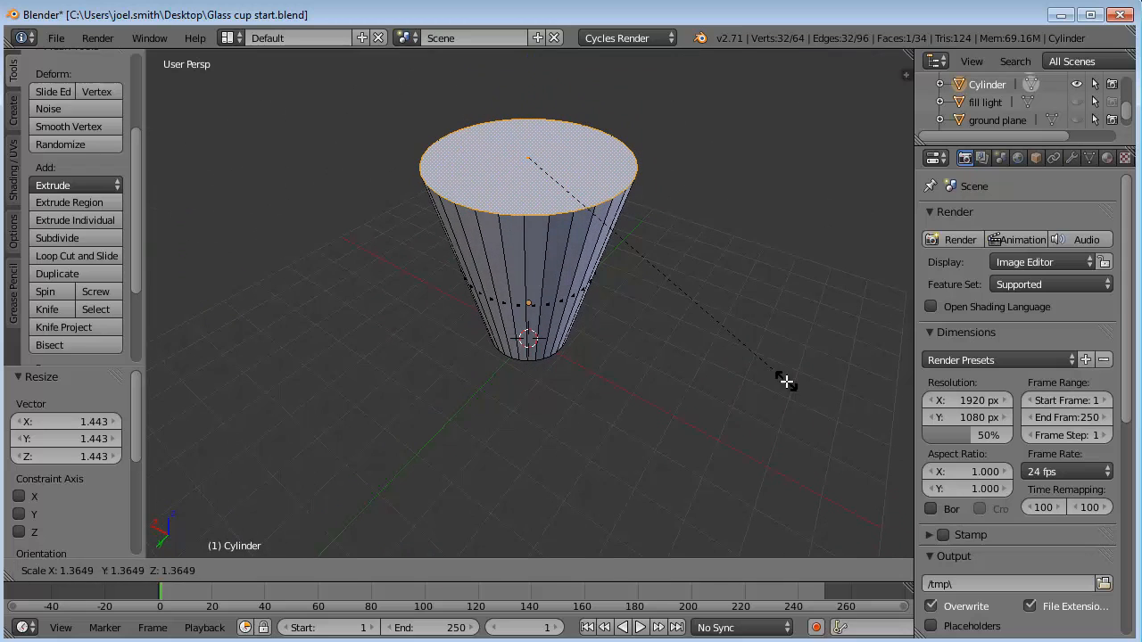
click(785, 381)
key(ctrl+z)
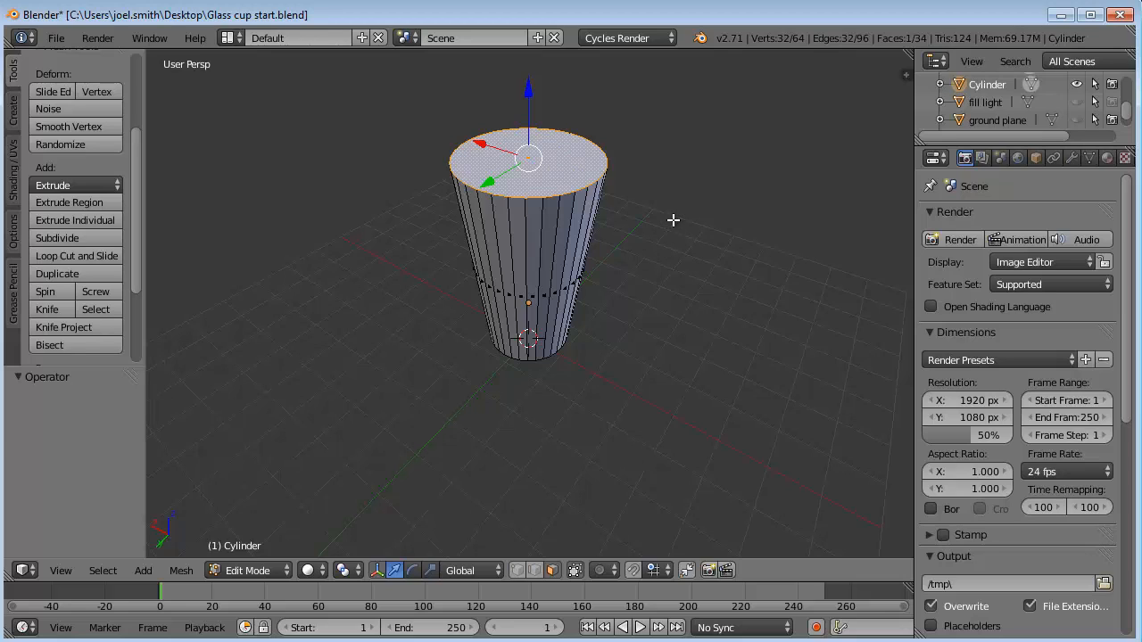
mouse_move(673, 197)
middle_down()
mouse_move(659, 225)
mouse_move(705, 259)
mouse_move(696, 241)
middle_up()
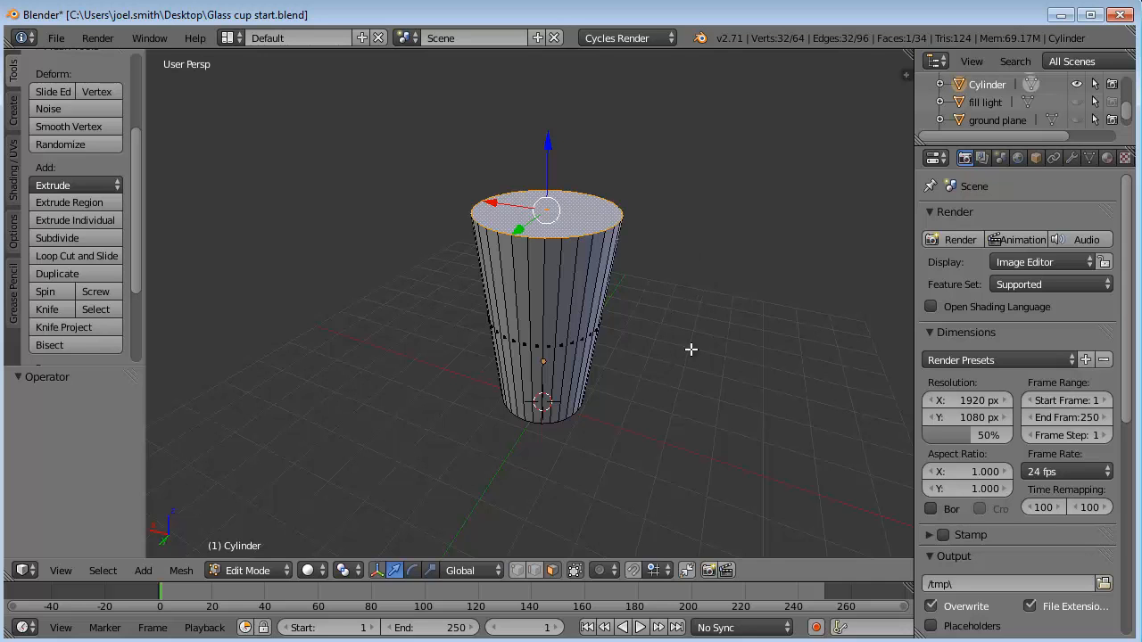
Leave mesh editing and return to Object Mode.
key(Tab)
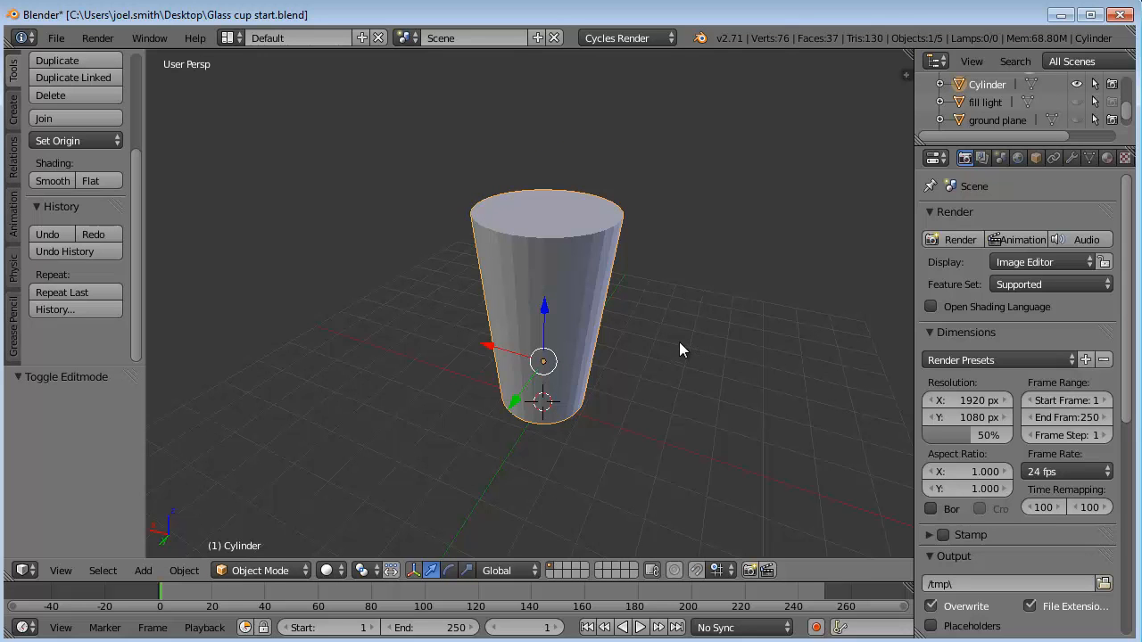
mouse_move(678, 342)
middle_down()
mouse_move(597, 312)
mouse_move(677, 261)
mouse_move(721, 349)
mouse_move(768, 350)
mouse_move(698, 280)
mouse_move(620, 294)
mouse_move(706, 332)
mouse_move(741, 295)
middle_up()
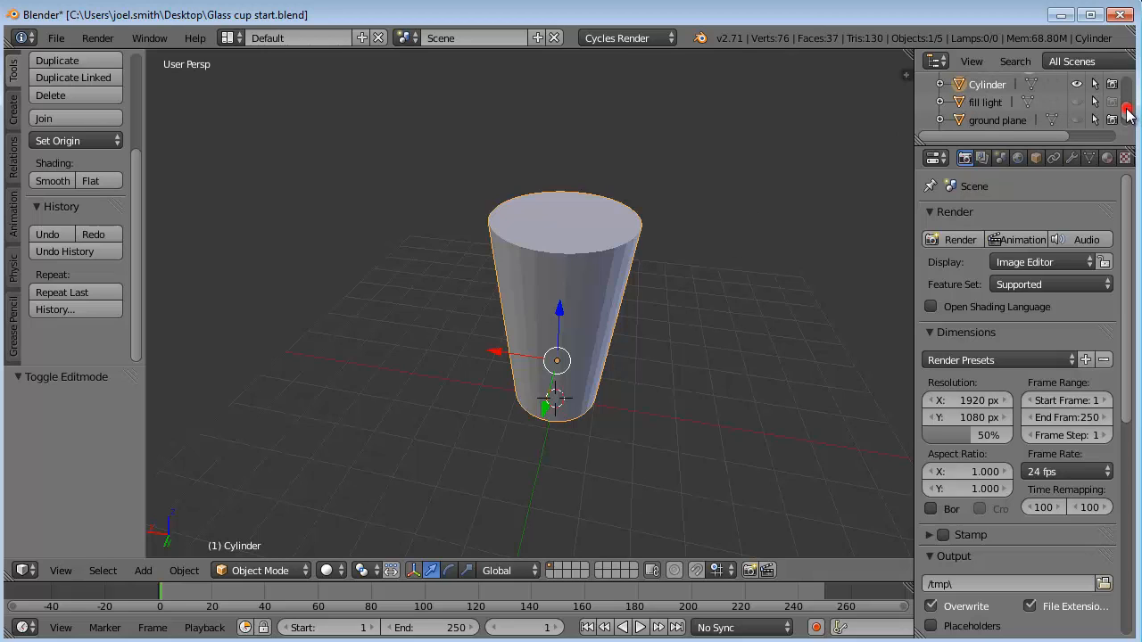
drag(1129, 109, 1129, 123)
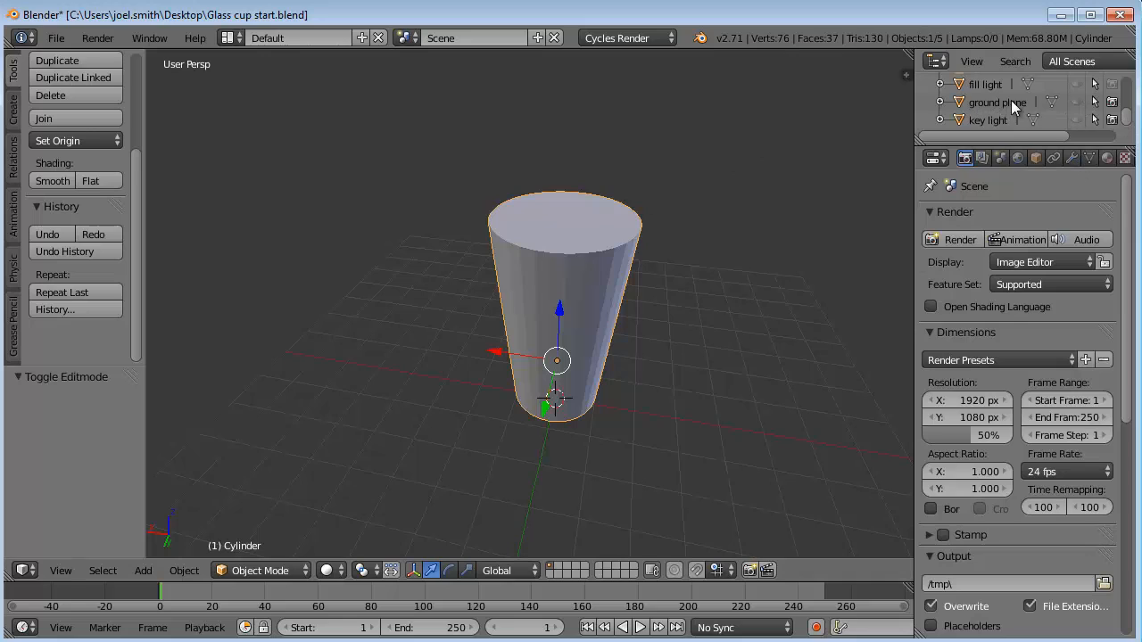
Make the ground plane visible in the Outliner.
click(1077, 101)
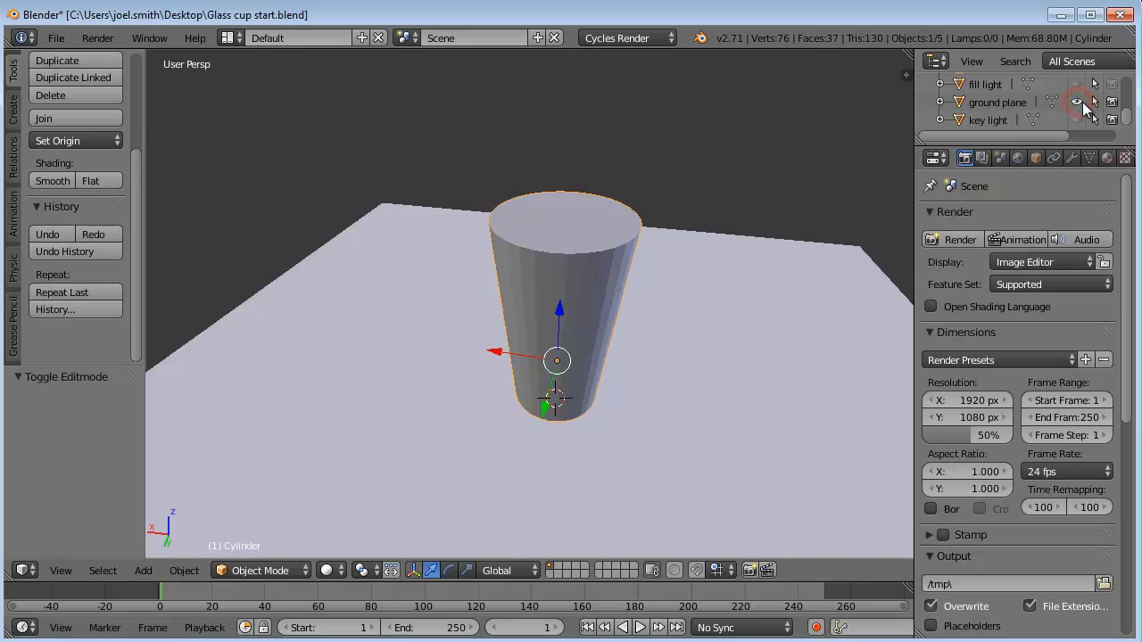
click(1079, 104)
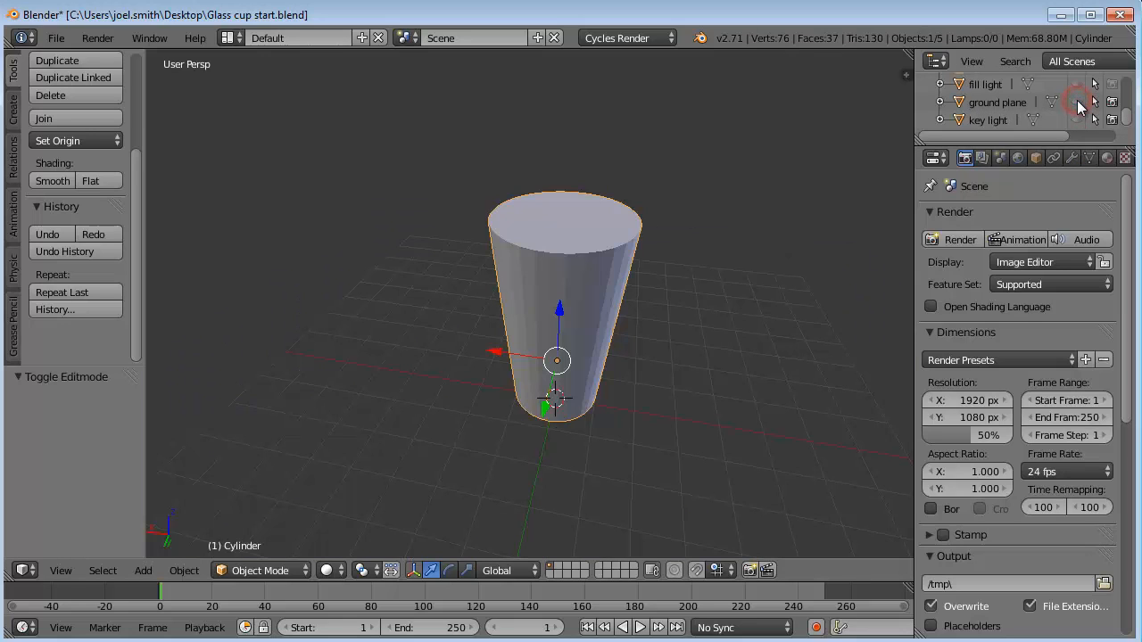
click(1078, 103)
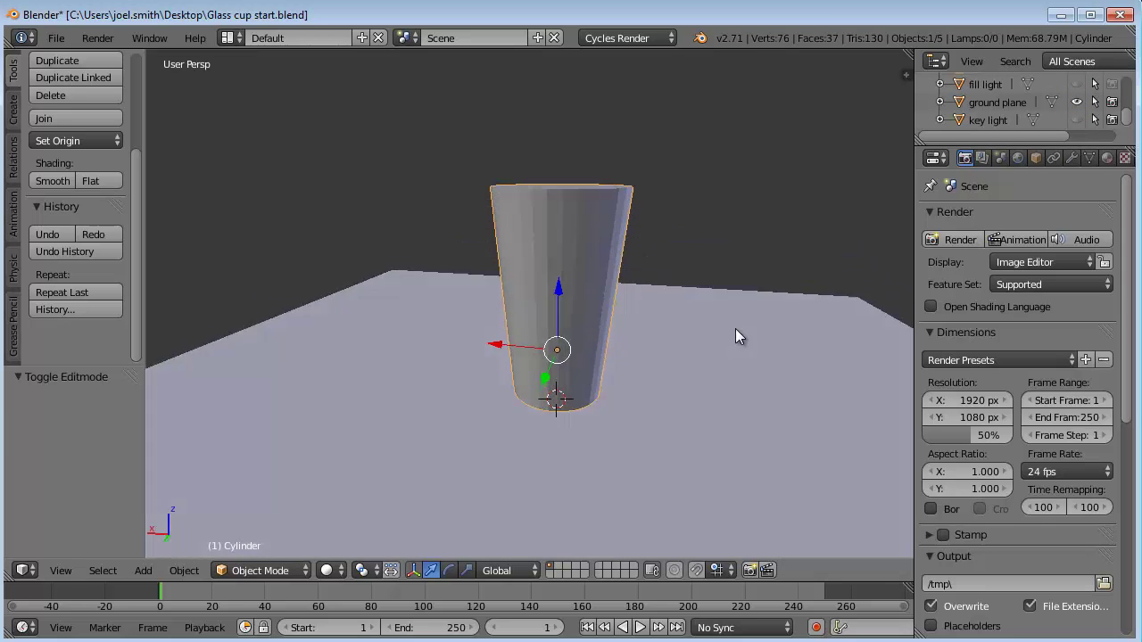
mouse_move(835, 328)
middle_down()
mouse_move(738, 295)
mouse_move(673, 331)
mouse_move(678, 346)
mouse_move(672, 329)
middle_up()
scroll(643, 311, up, 3)
scroll(621, 327, up, 2)
scroll(610, 371, down, 2)
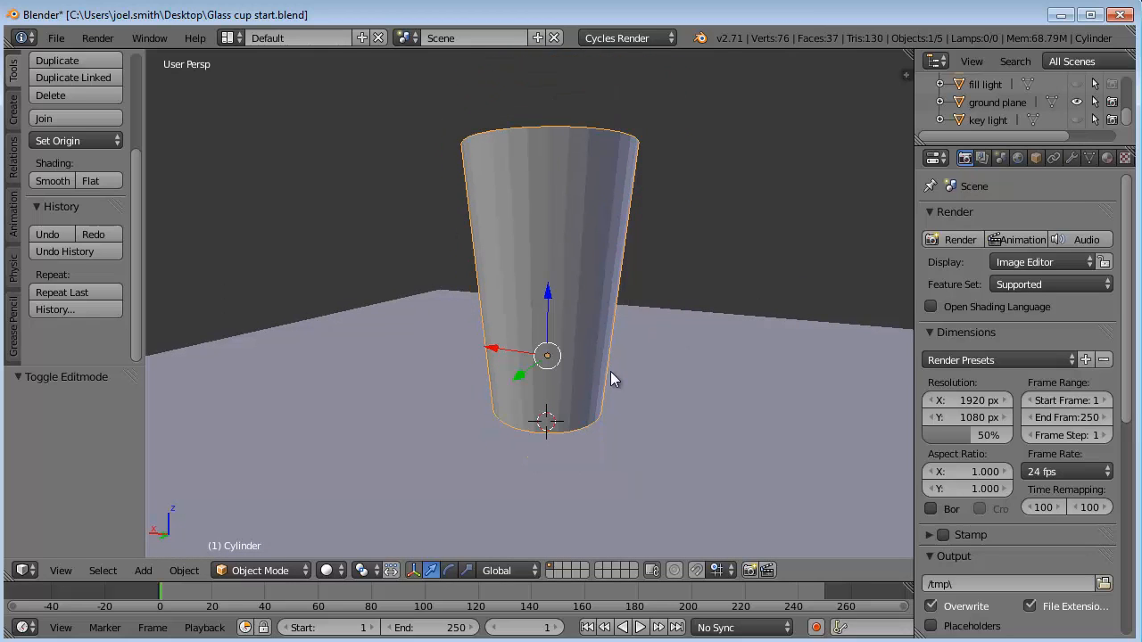
Lower the cup along Z so it rests on the ground plane.
key(g)
key(z)
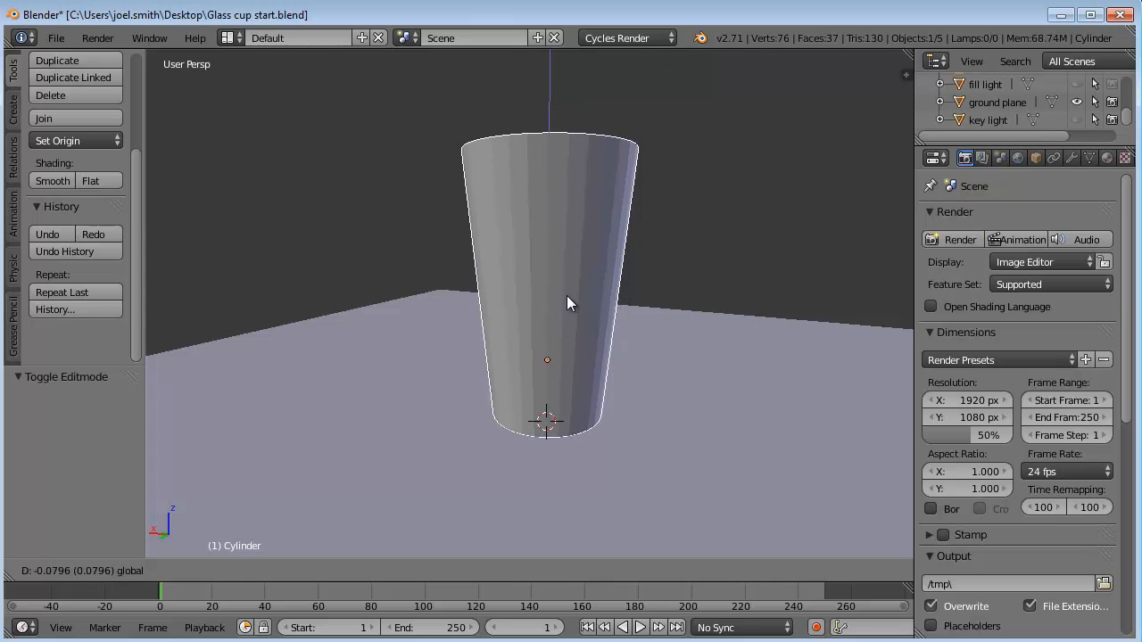
click(570, 295)
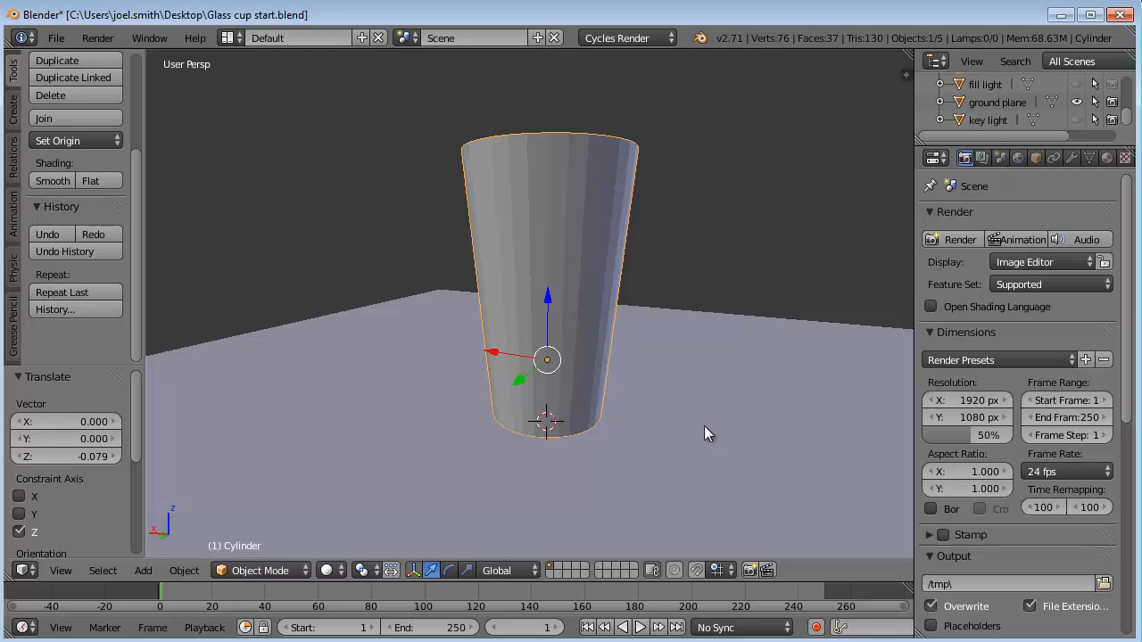
Render a Cycles test image of the cup, then return to the 3D scene.
key(F12)
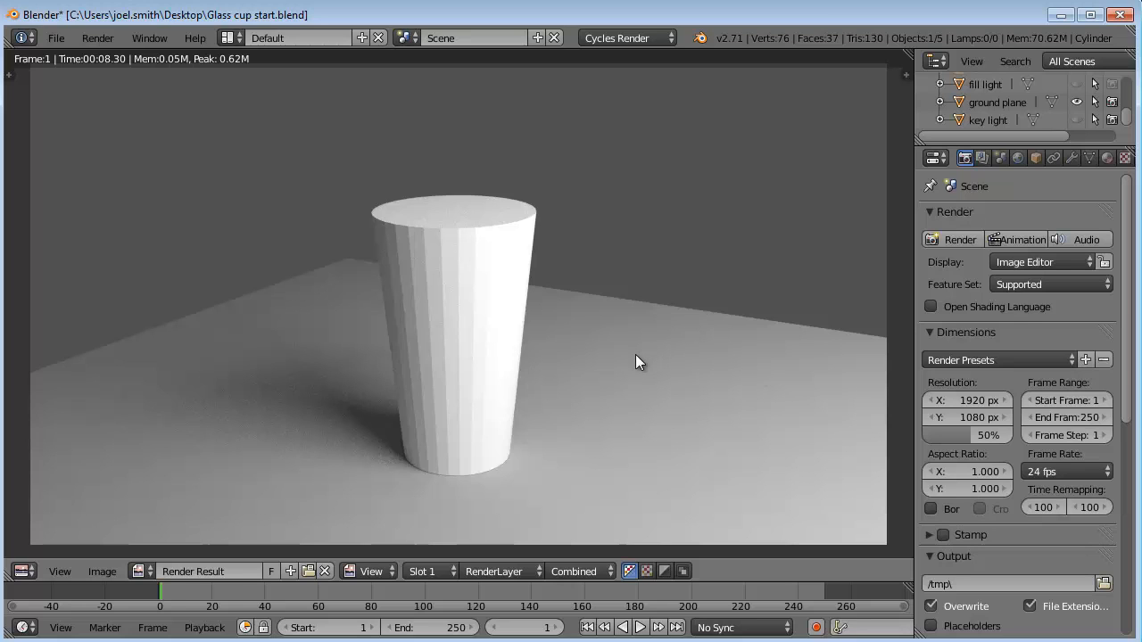
key(Escape)
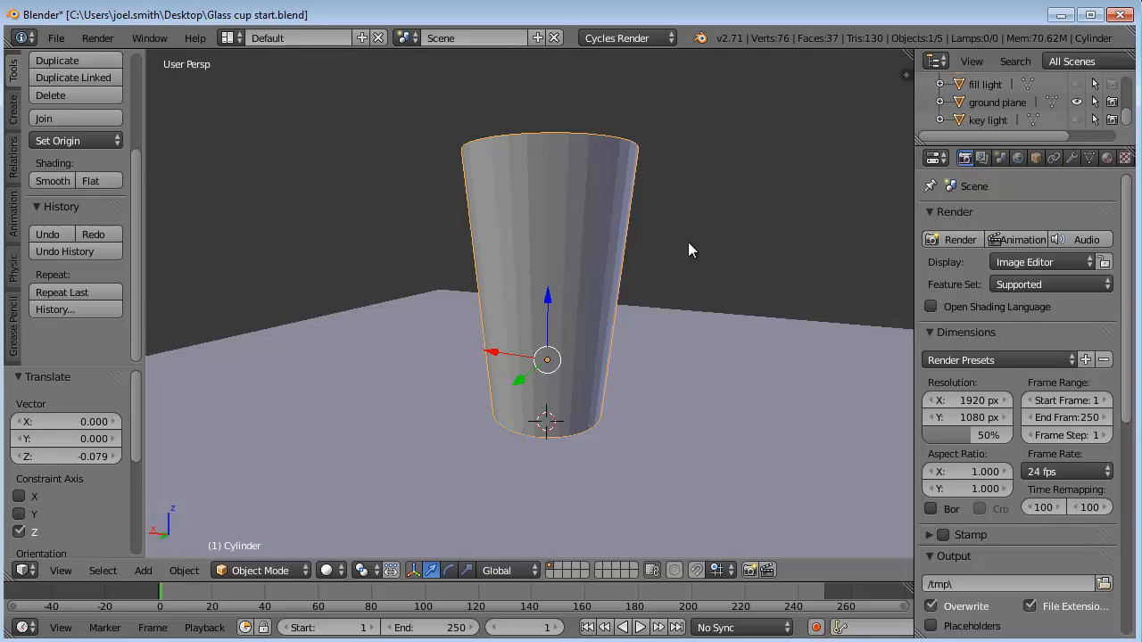
Enter Edit Mode on the cup with its top face selected, viewing it from above.
mouse_move(687, 249)
middle_down()
mouse_move(654, 280)
mouse_move(686, 293)
mouse_move(670, 306)
mouse_move(564, 290)
middle_up()
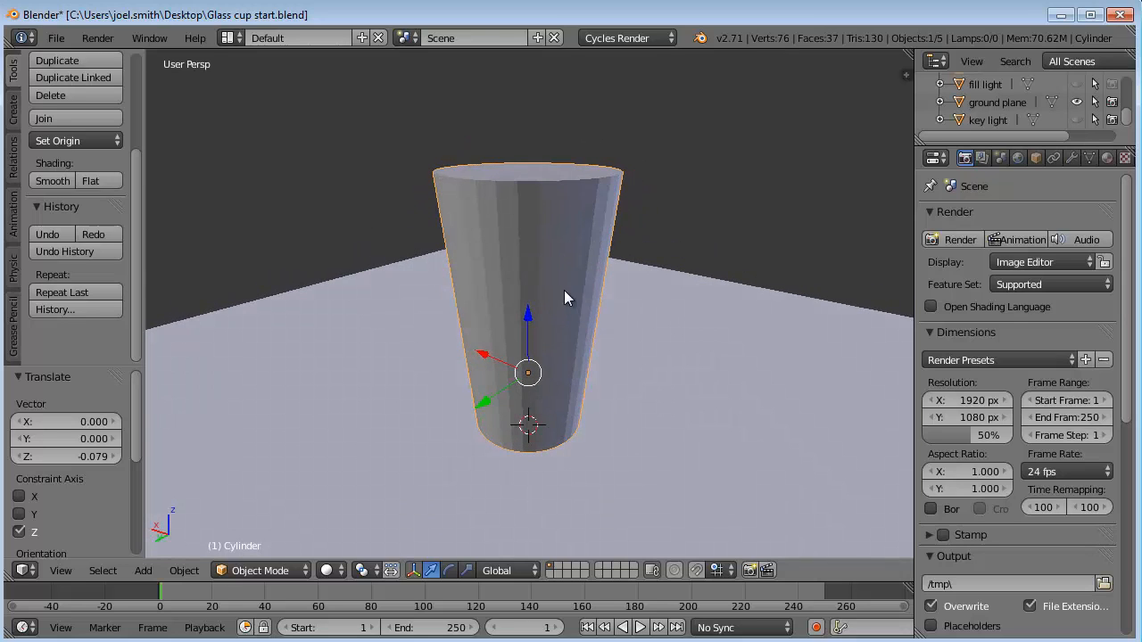
middle_drag(511, 326, 627, 329)
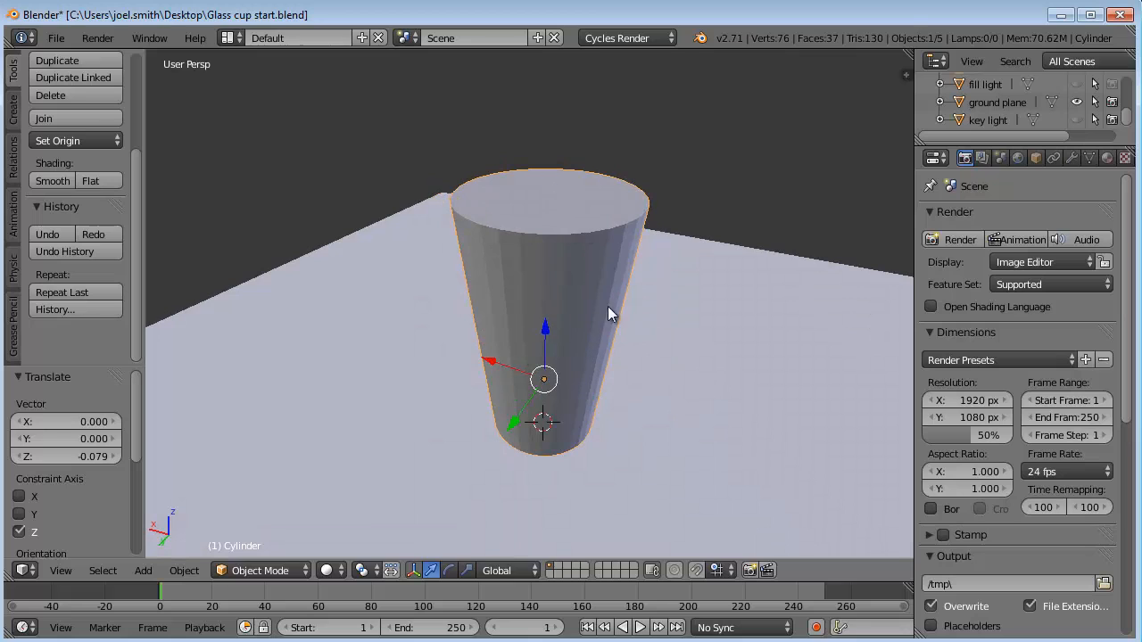
key(Tab)
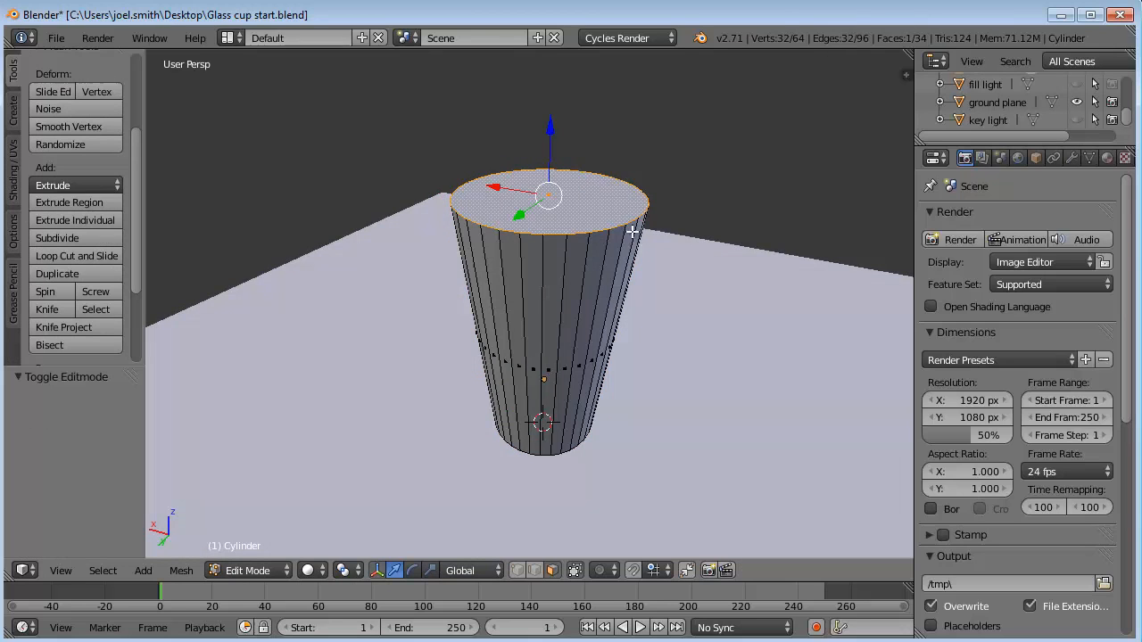
middle_drag(632, 232, 616, 295)
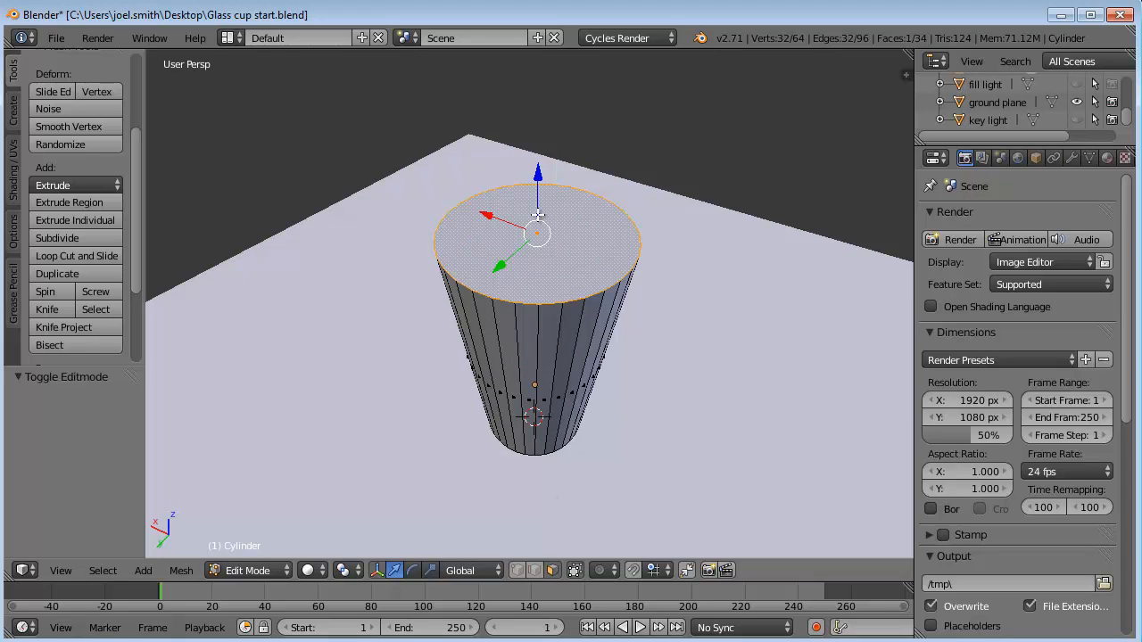
middle_drag(584, 243, 606, 268)
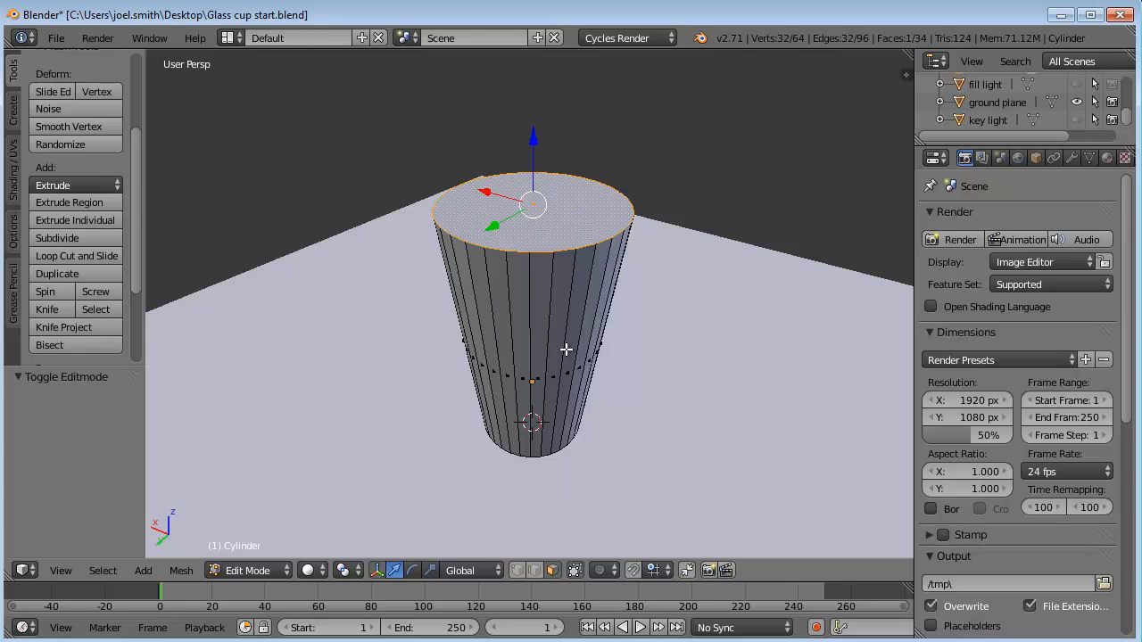
Delete the cylinder's top face to open the cup.
key(x)
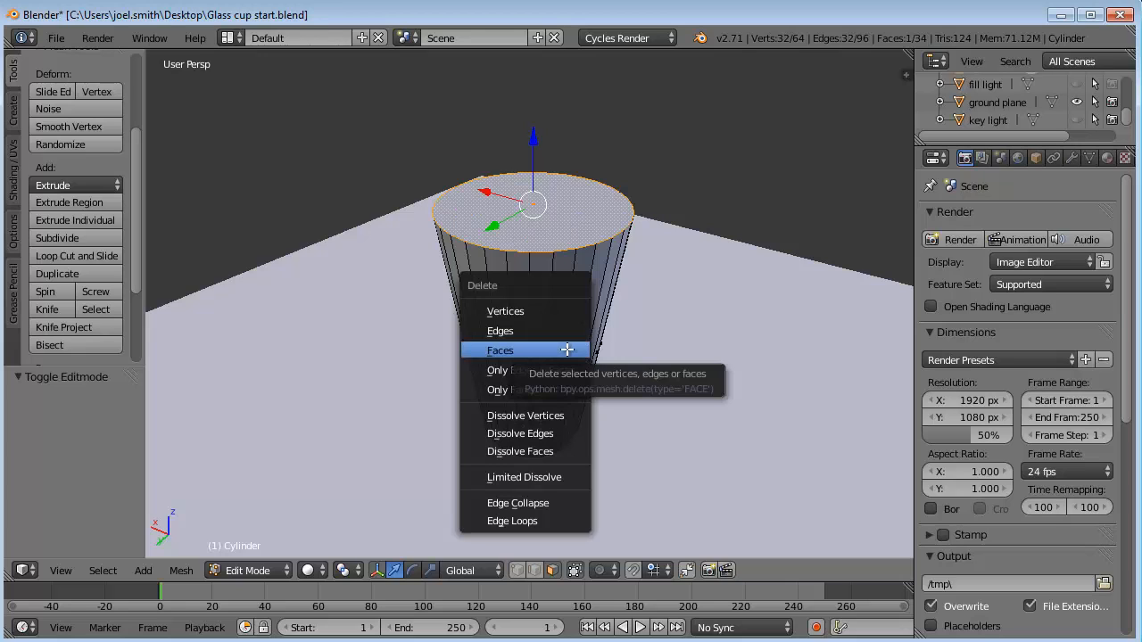
click(523, 352)
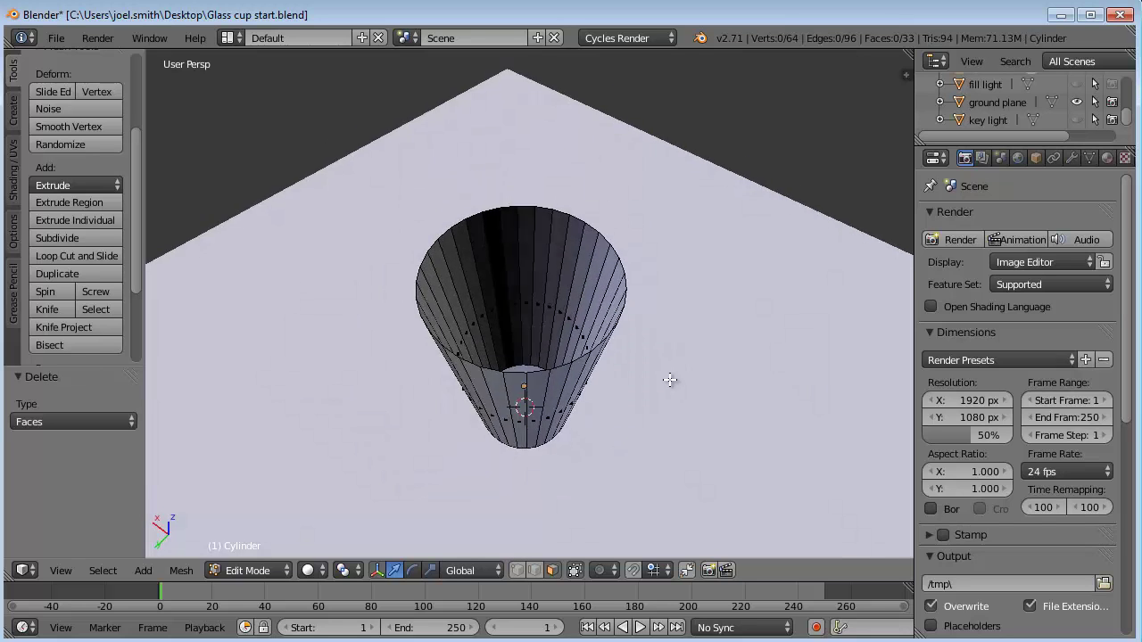
mouse_move(687, 292)
middle_down()
mouse_move(686, 419)
mouse_move(675, 311)
mouse_move(702, 402)
mouse_move(630, 304)
mouse_move(624, 403)
mouse_move(634, 316)
mouse_move(625, 393)
mouse_move(635, 331)
middle_up()
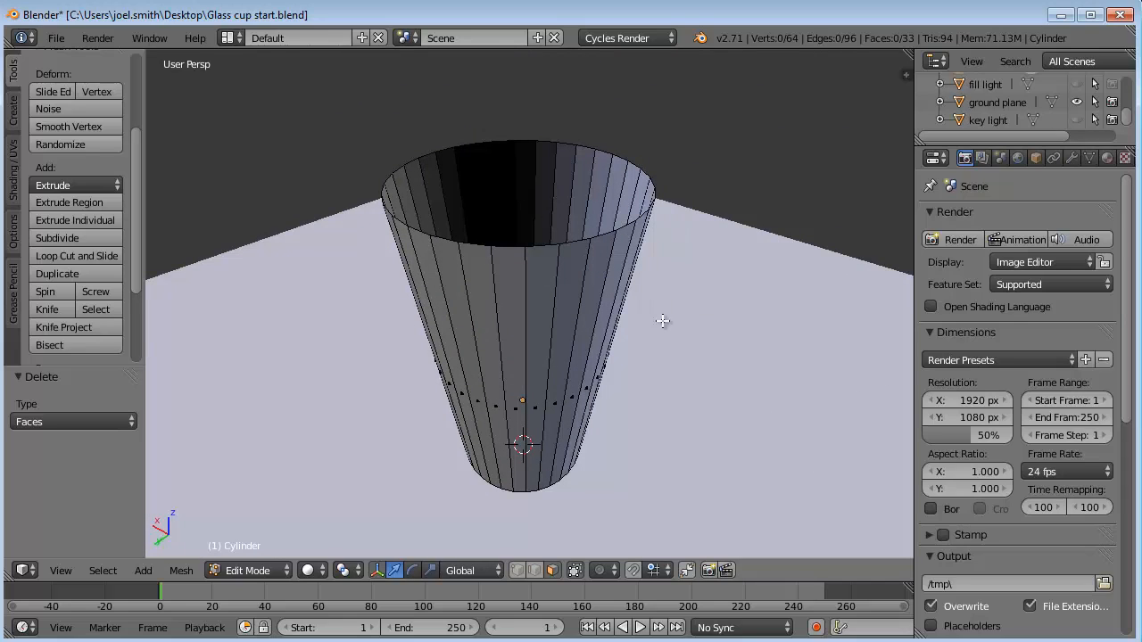
Extrude the whole cup shell and scale the copy to form the wall thickness.
key(a)
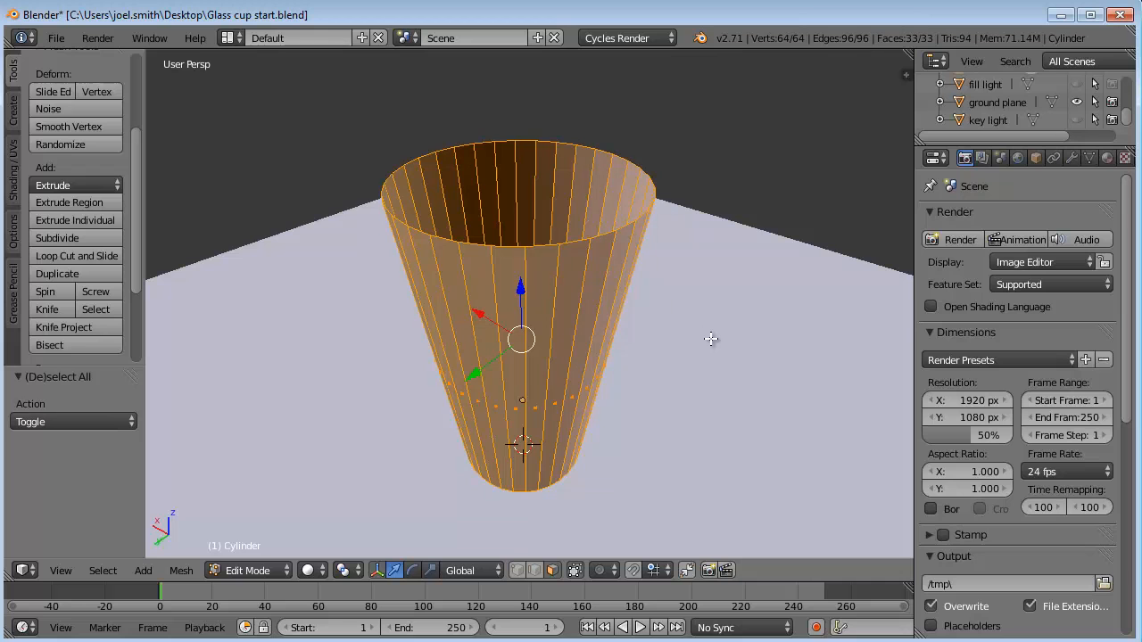
mouse_move(711, 339)
middle_down()
mouse_move(660, 276)
mouse_move(705, 347)
mouse_move(683, 384)
mouse_move(705, 406)
mouse_move(674, 369)
middle_up()
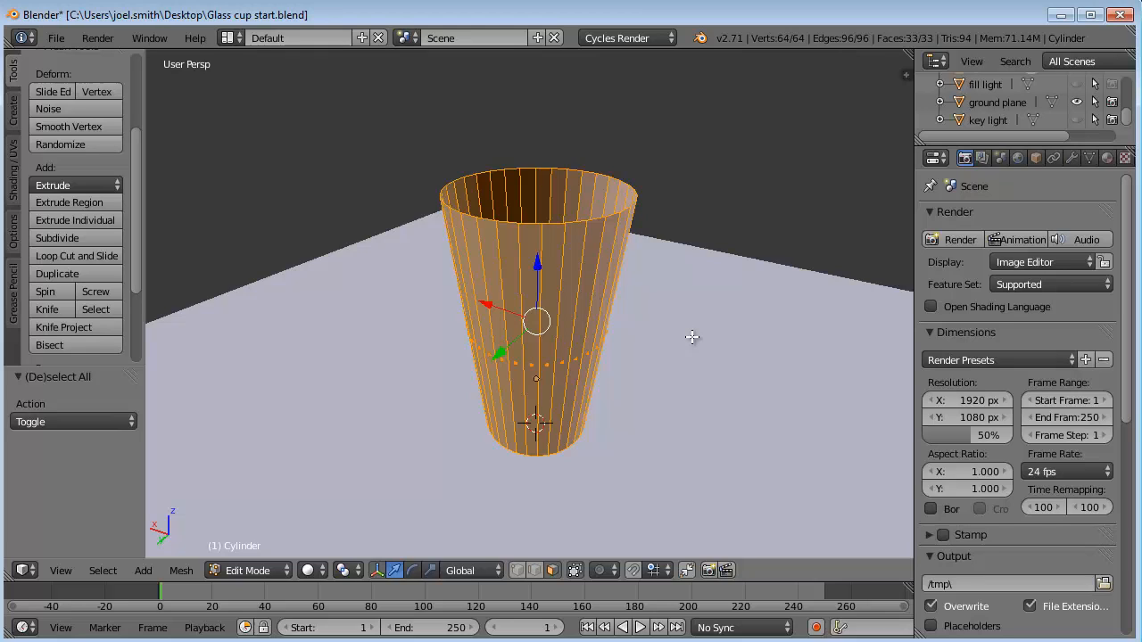
key(e)
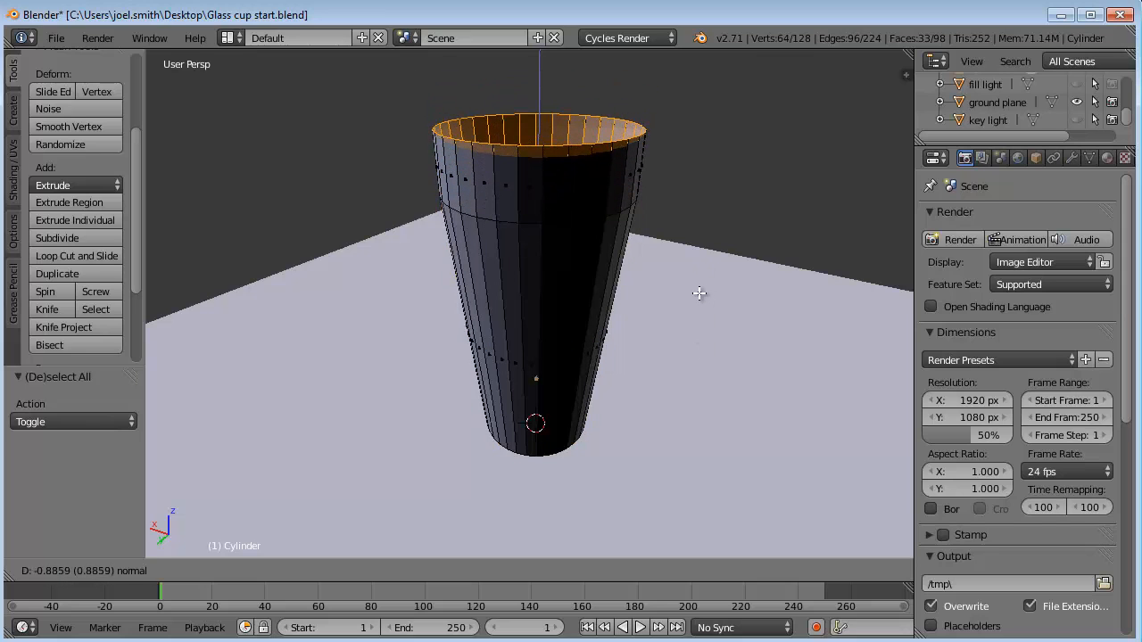
click(696, 297)
key(s)
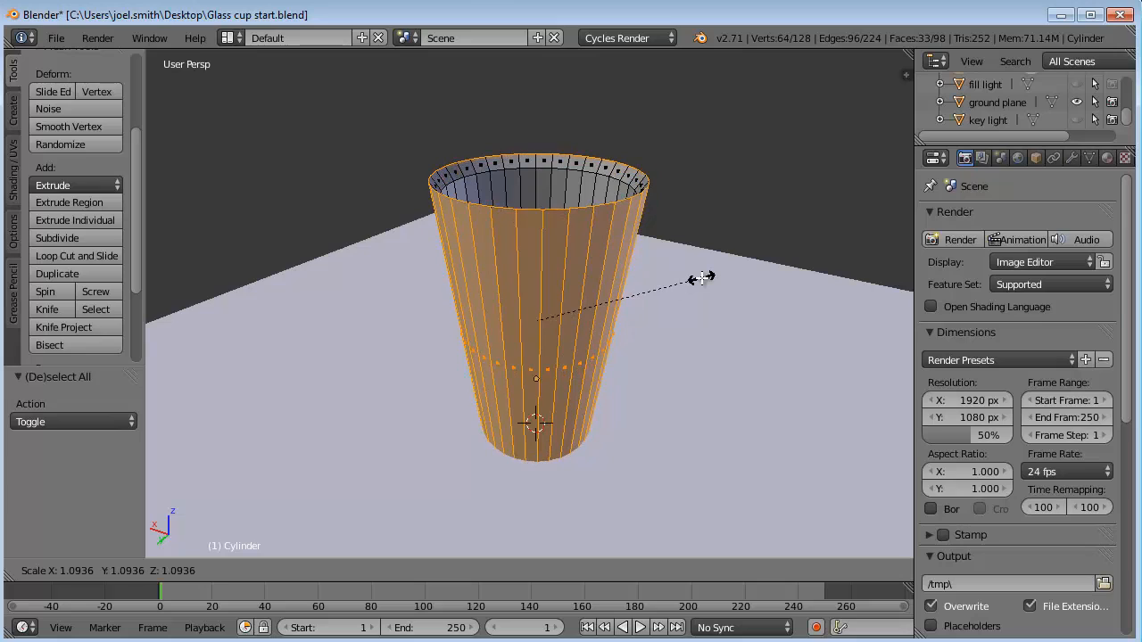
click(705, 278)
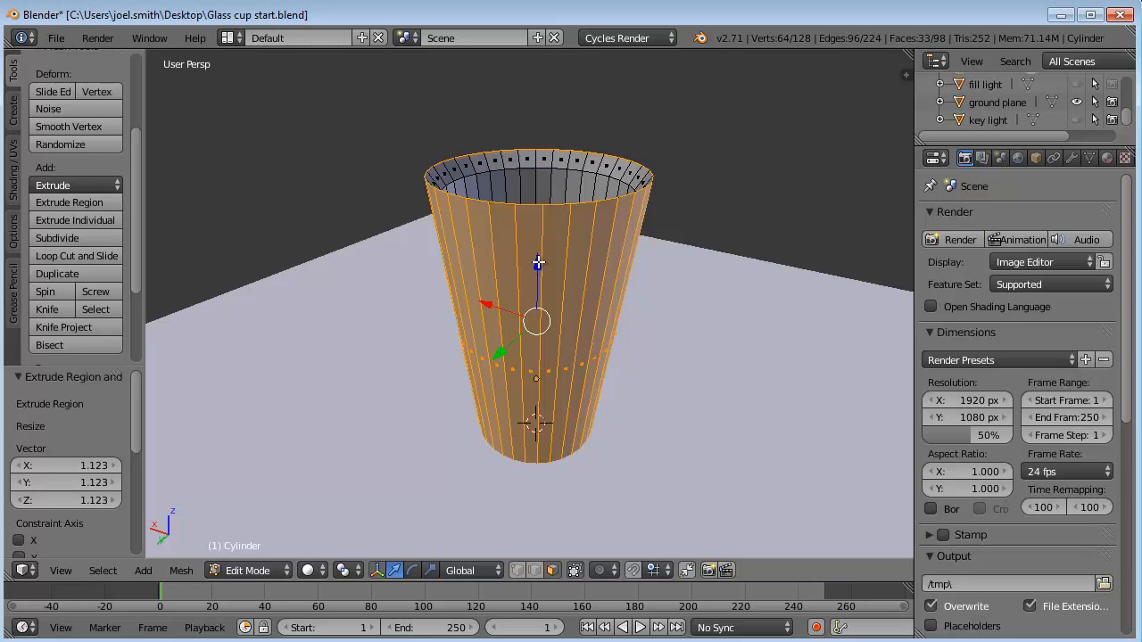
Lower and widen the top ring to shape a solid rim between inner and outer walls.
drag(538, 263, 539, 276)
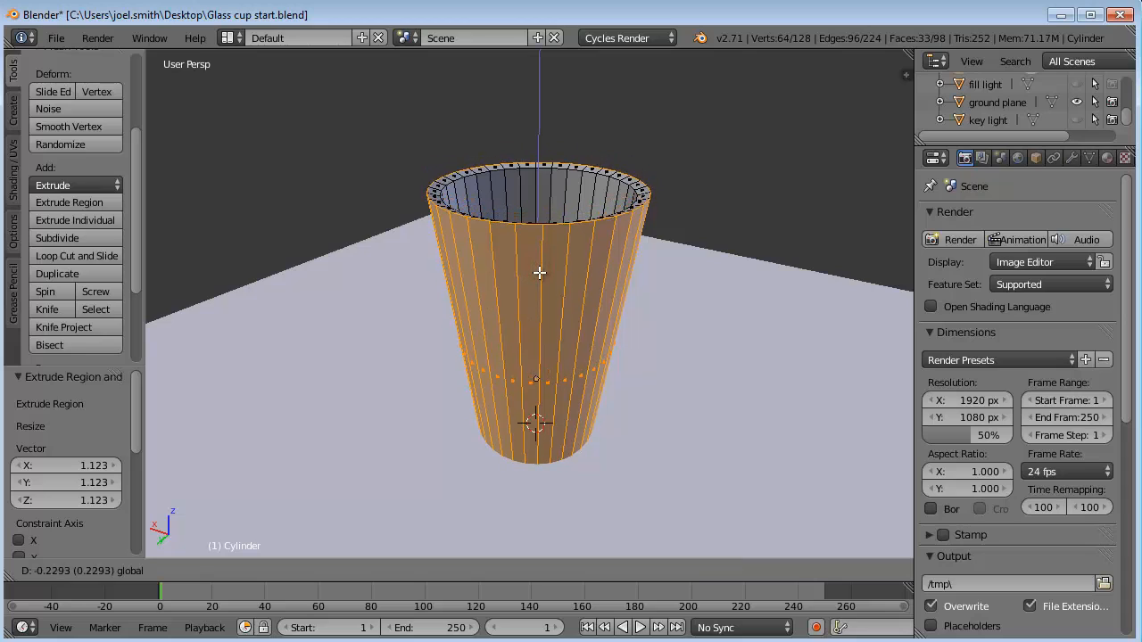
click(539, 276)
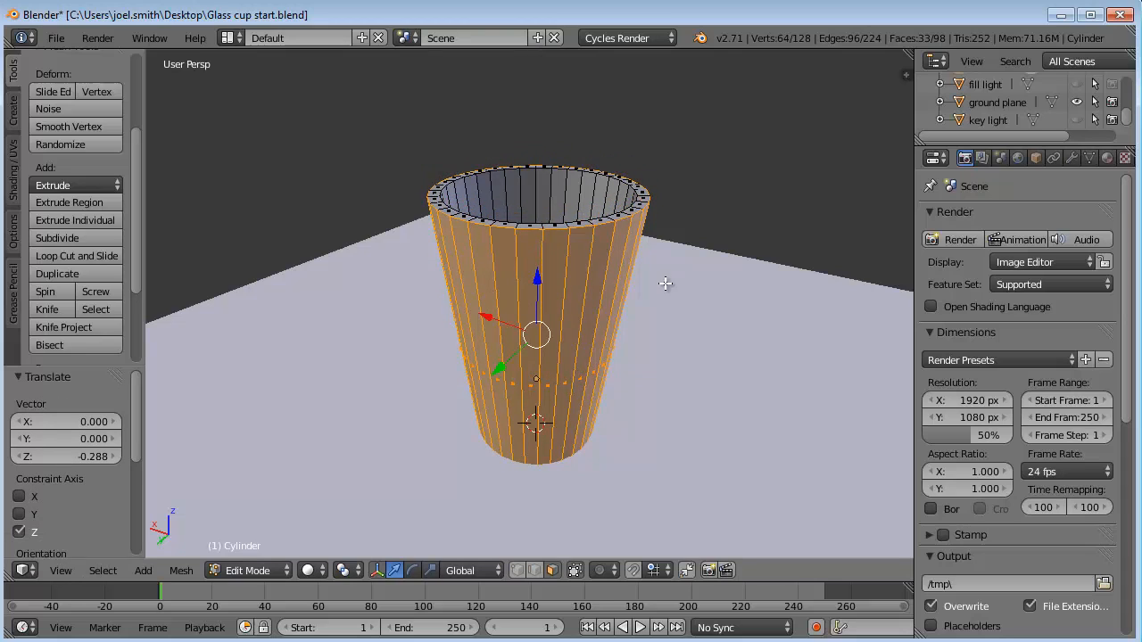
mouse_move(665, 284)
middle_down()
mouse_move(689, 265)
mouse_move(700, 276)
middle_up()
key(s)
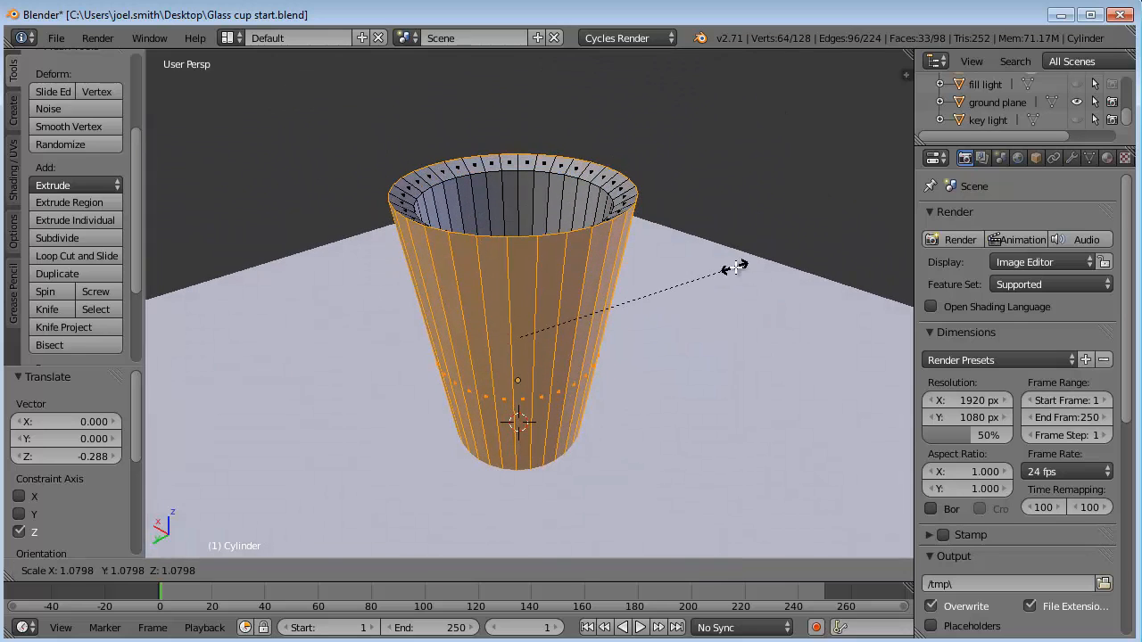
click(737, 266)
key(g)
key(z)
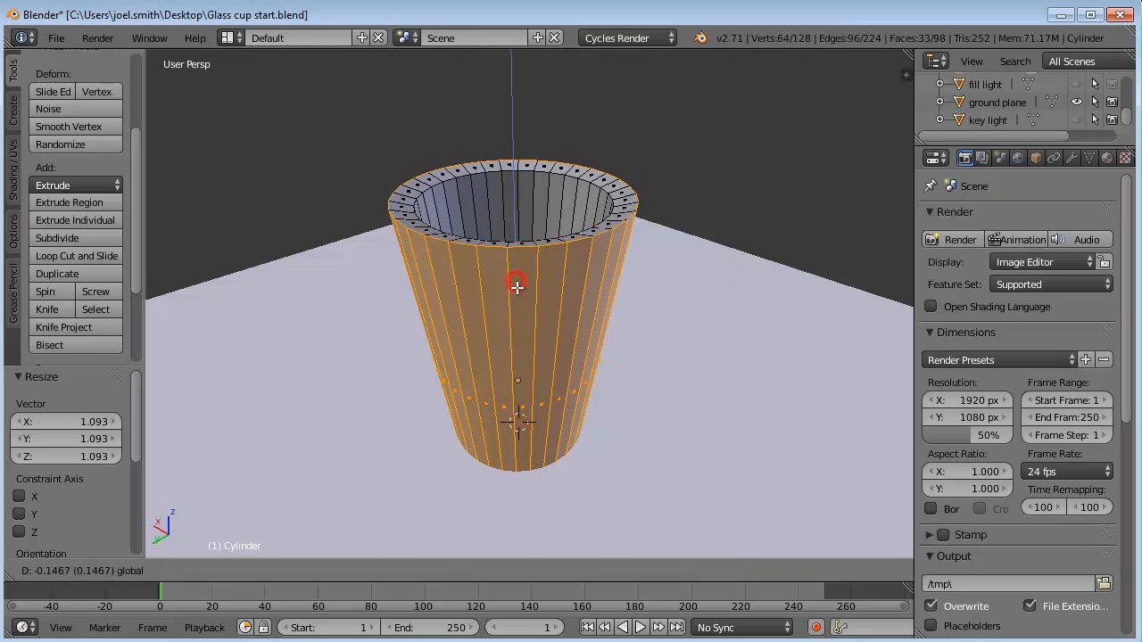
click(516, 290)
Scale the rim slightly outward and return to Object Mode.
mouse_move(643, 303)
middle_down()
mouse_move(564, 346)
mouse_move(602, 324)
middle_up()
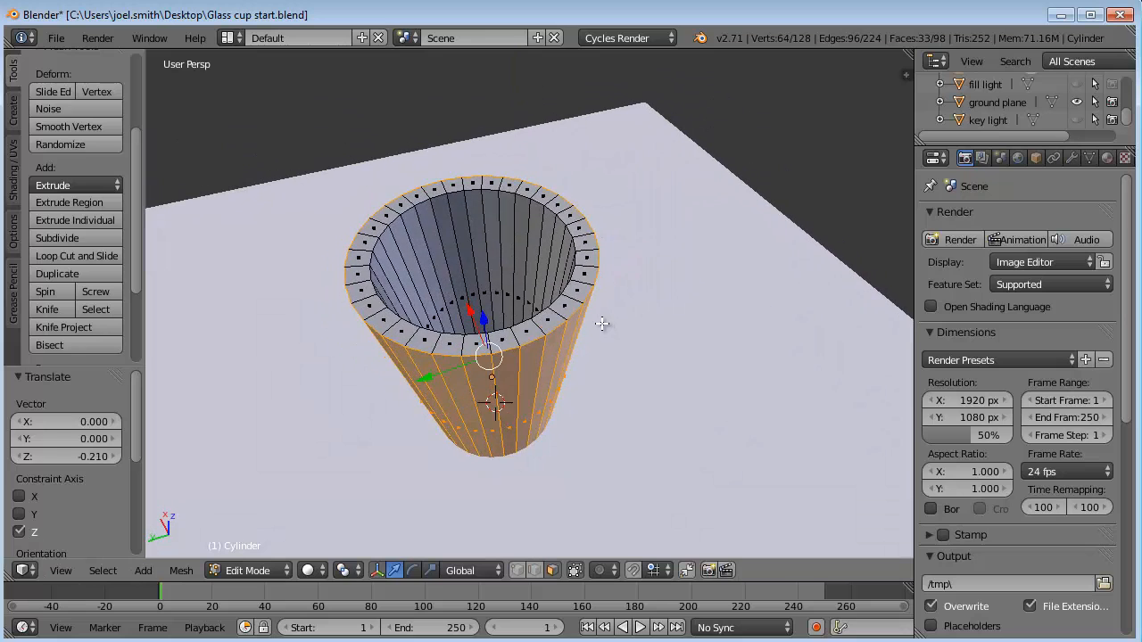
key(s)
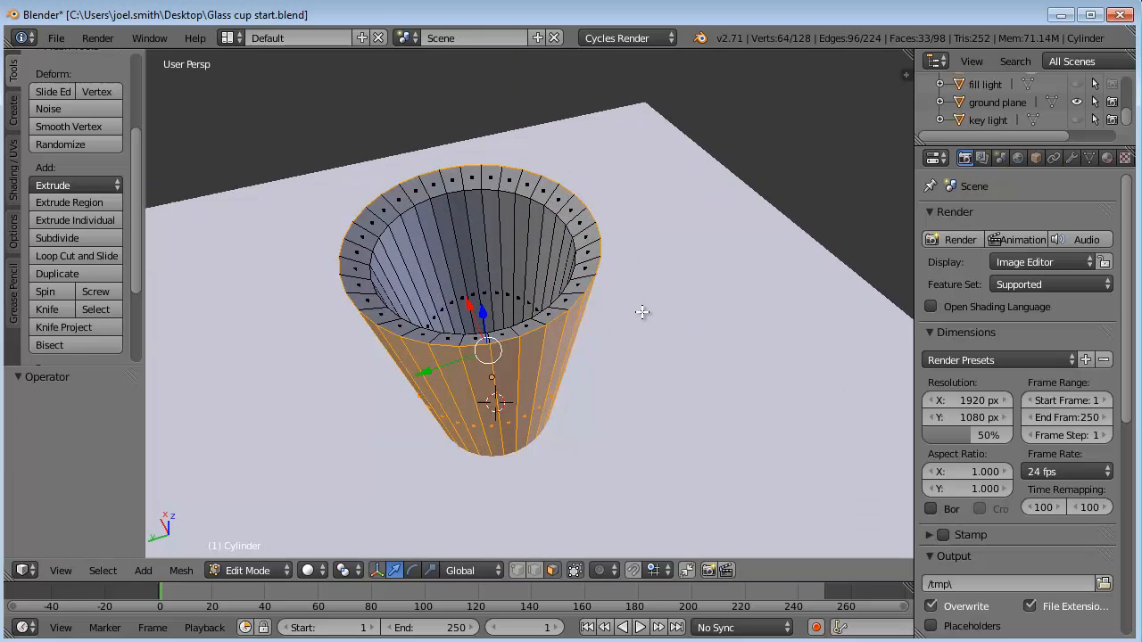
click(642, 311)
mouse_move(635, 400)
middle_down()
mouse_move(672, 361)
mouse_move(545, 259)
middle_up()
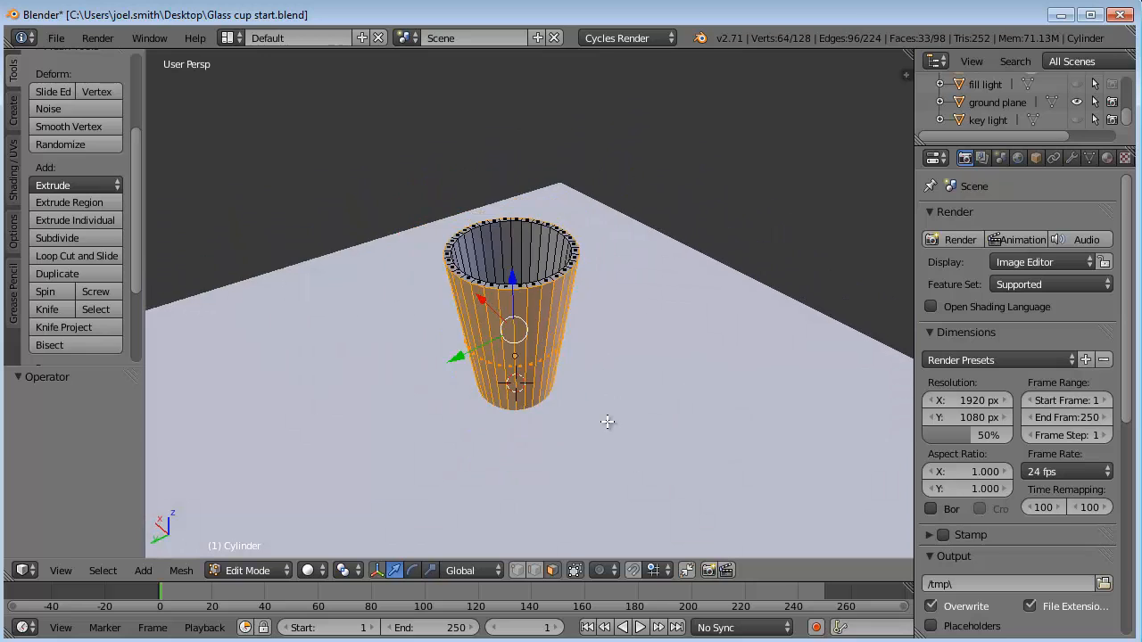
mouse_move(634, 430)
middle_down()
mouse_move(629, 340)
mouse_move(506, 250)
middle_up()
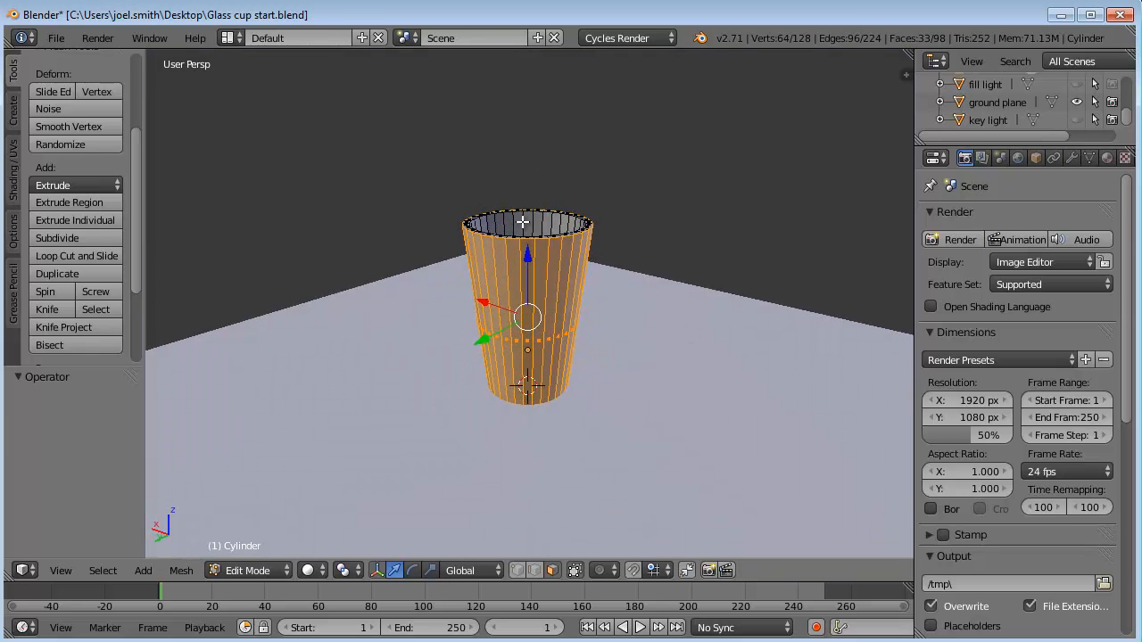
key(Tab)
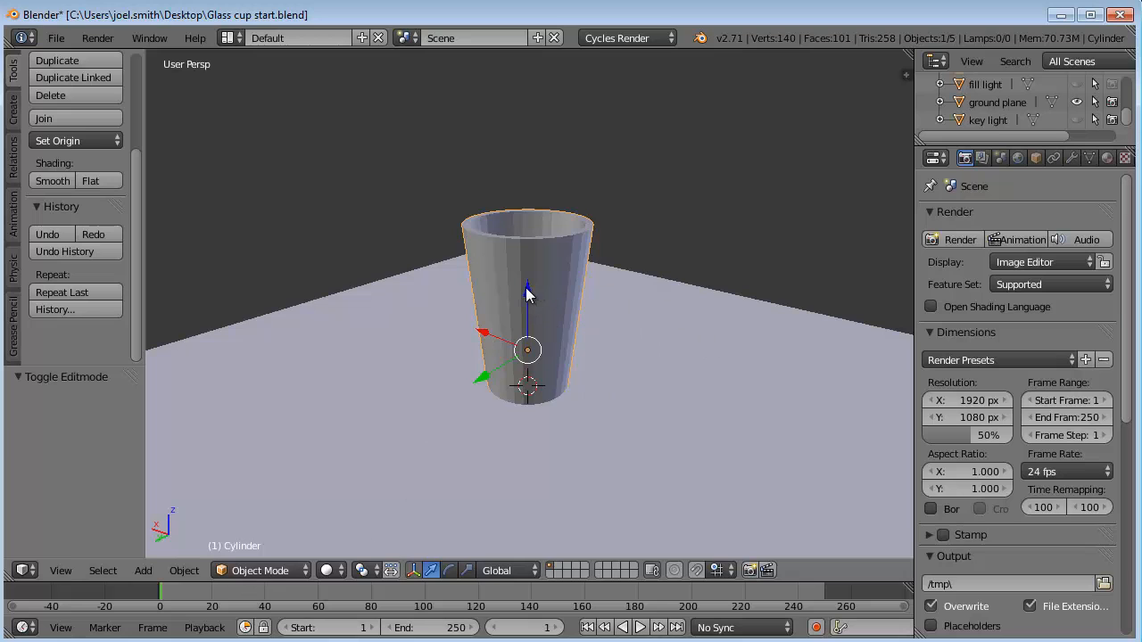
Move the cup up 0.597 along Z so its base rests on the ground plane.
drag(526, 287, 528, 266)
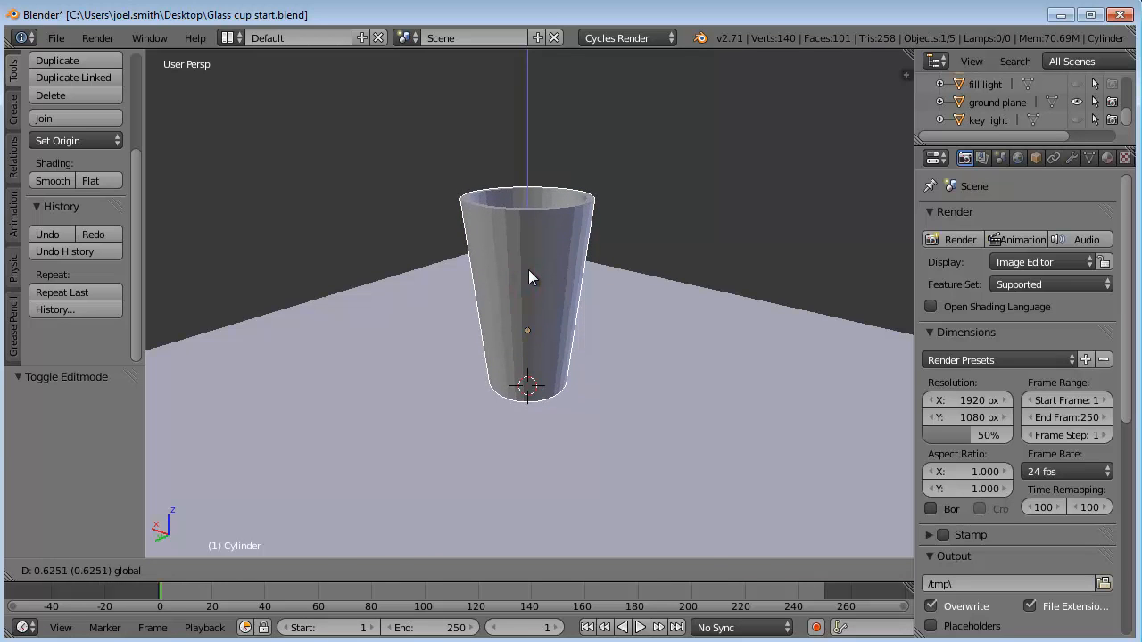
click(528, 271)
mouse_move(661, 490)
middle_down()
mouse_move(667, 458)
mouse_move(564, 406)
middle_up()
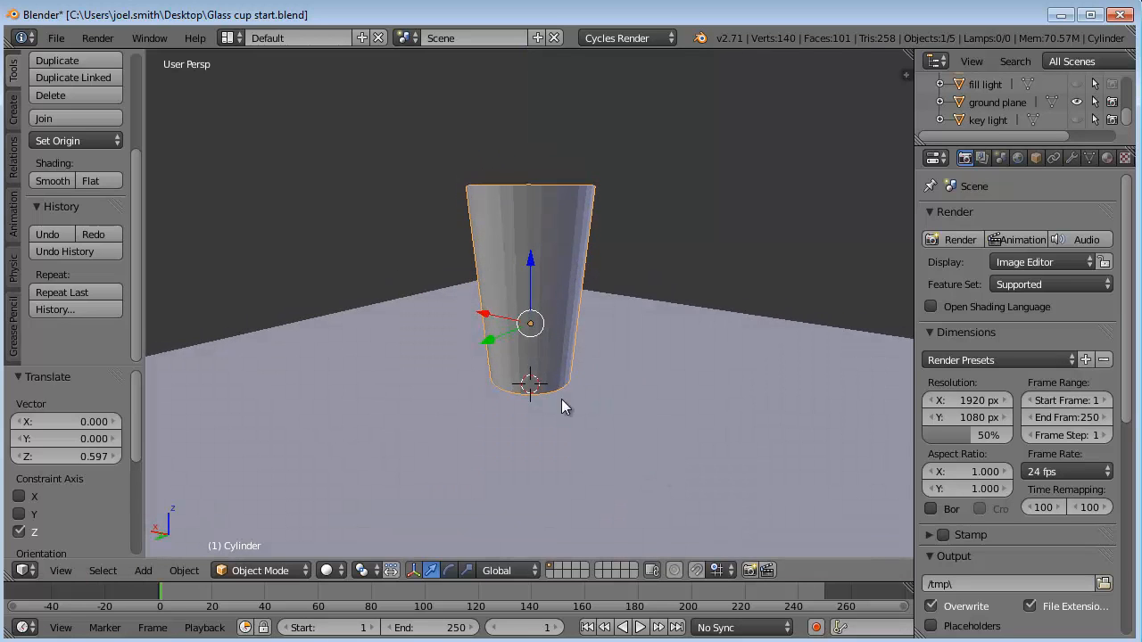
mouse_move(622, 335)
middle_down()
mouse_move(603, 345)
mouse_move(622, 350)
middle_up()
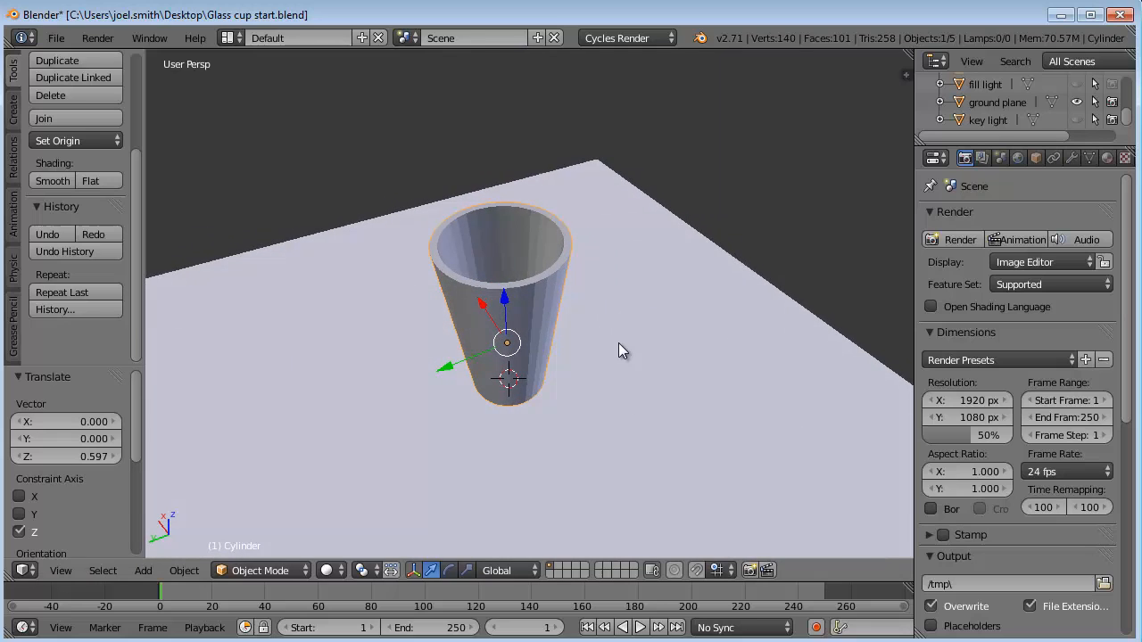
key(F12)
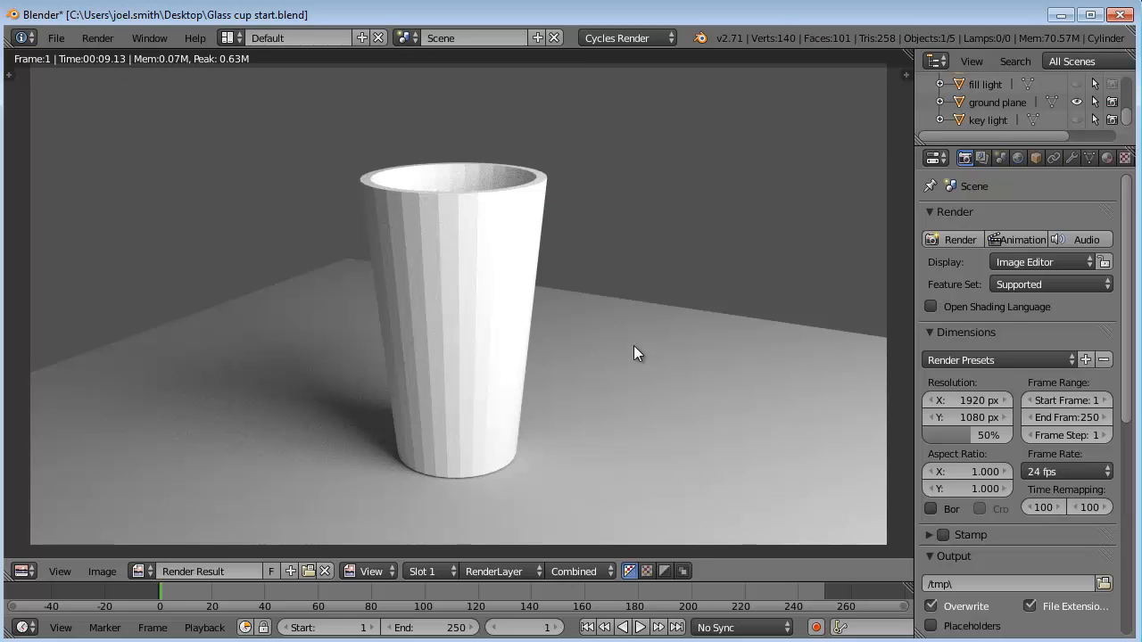
key(Escape)
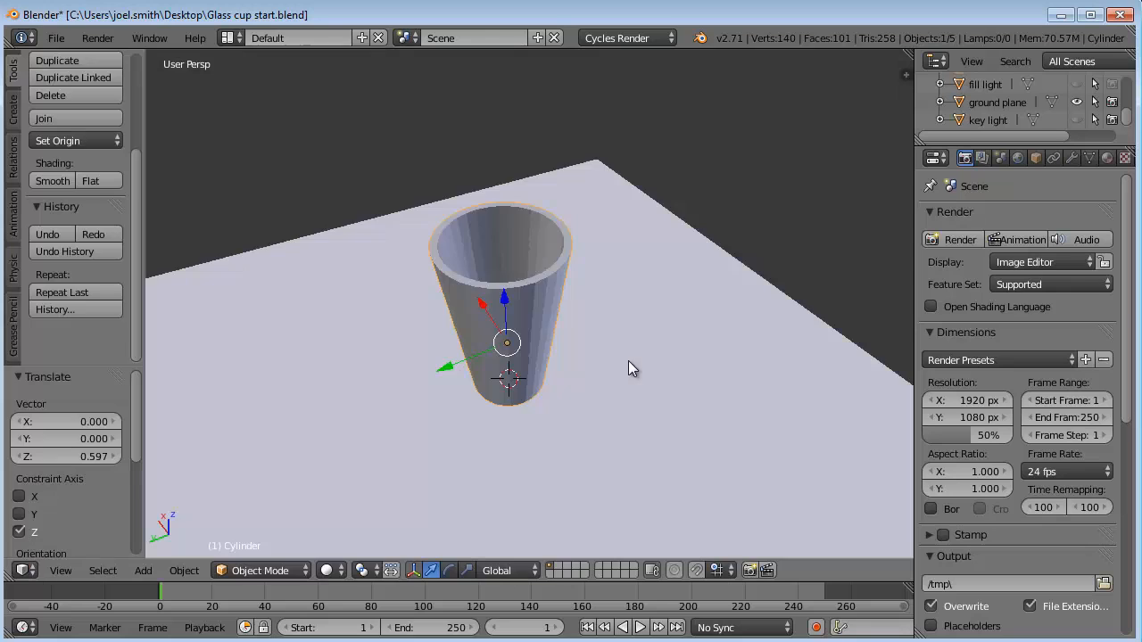